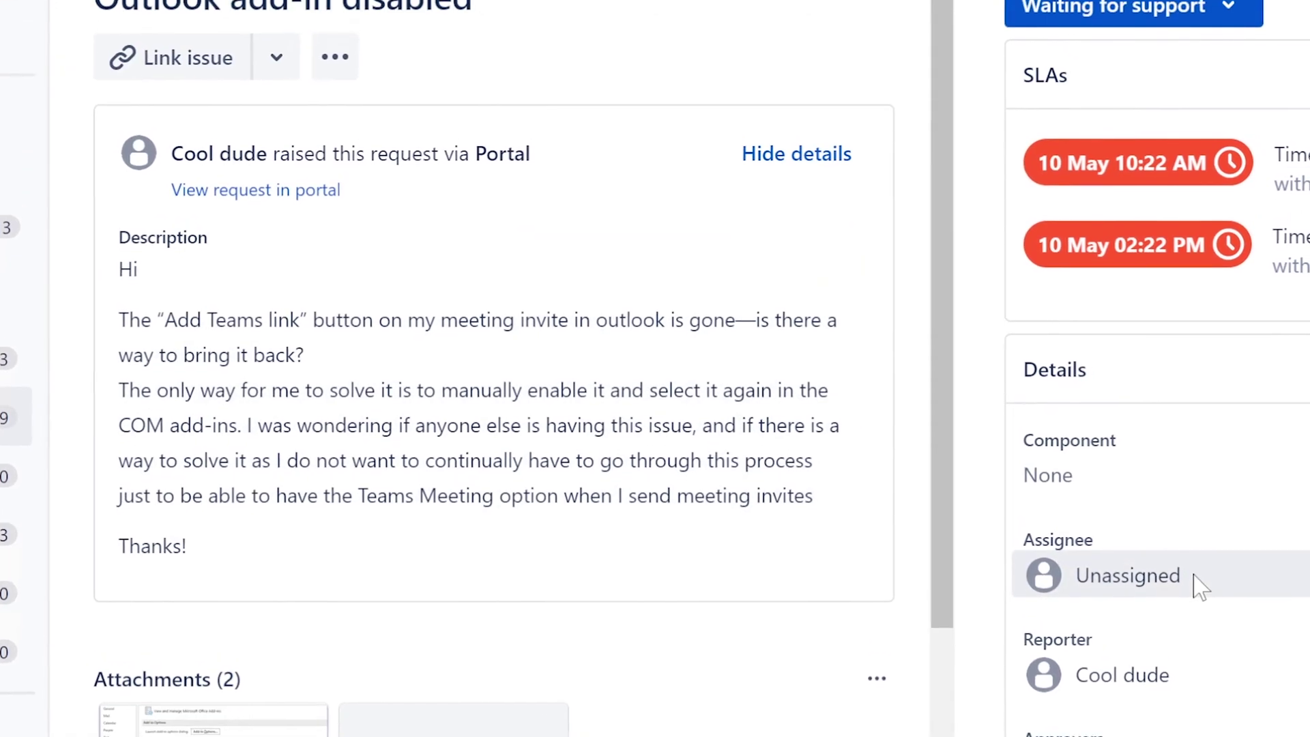
Assign the "Outlook add-in disabled" ticket to yourself and read its description of the missing Teams link button
left_click(1161, 597)
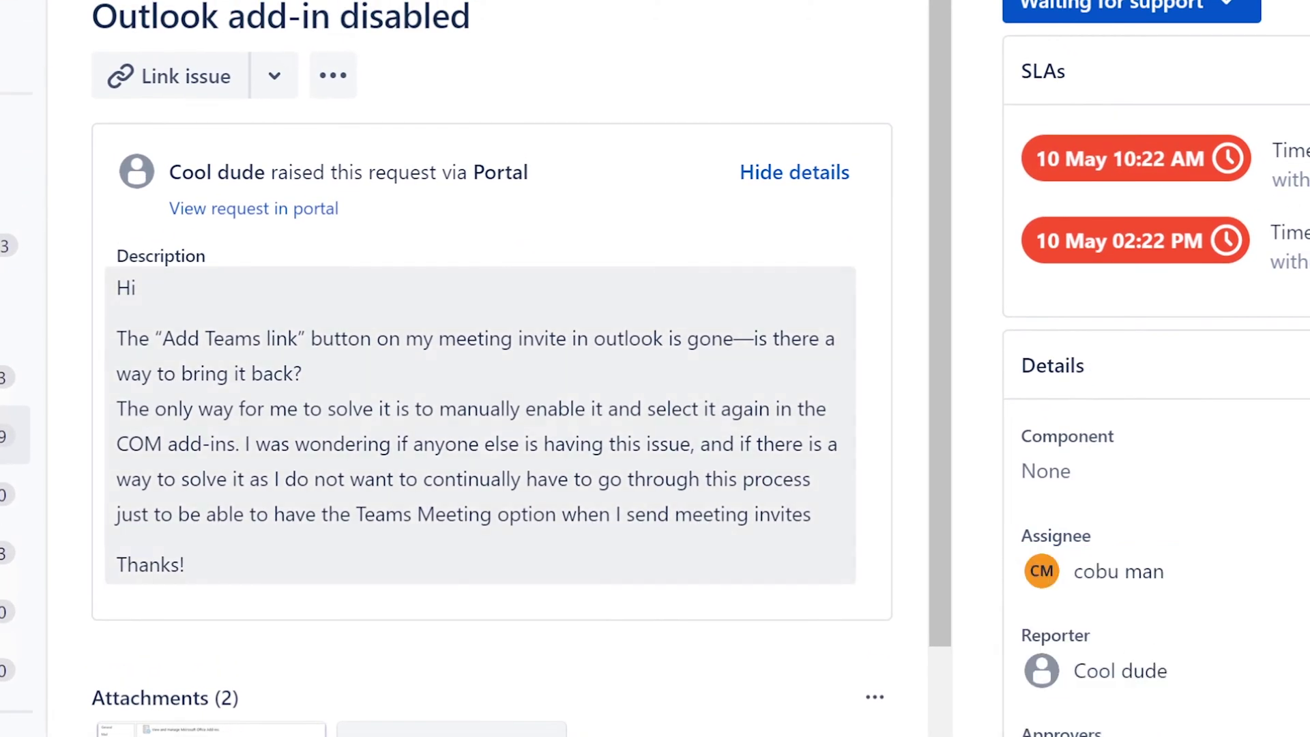
left_click_drag(92, 17, 492, 15)
left_click_drag(117, 339, 665, 386)
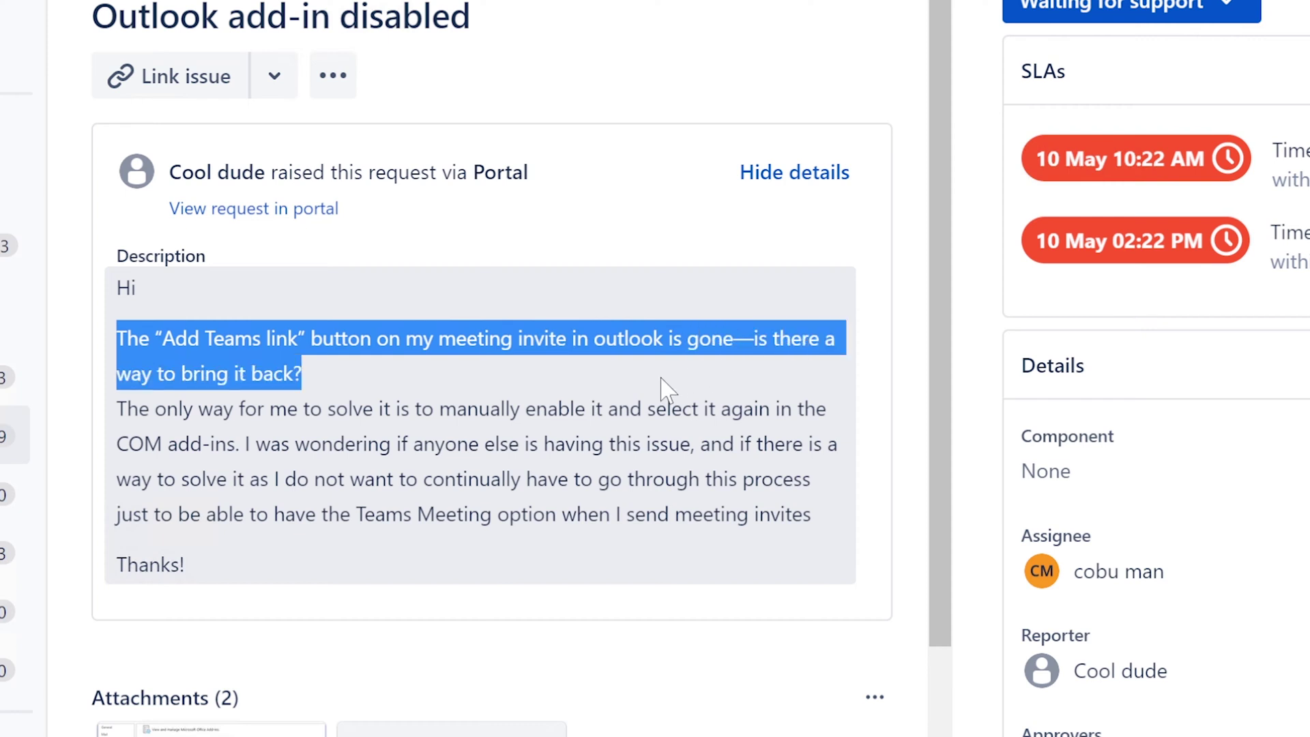
left_click(282, 382)
left_click_drag(117, 408, 439, 408)
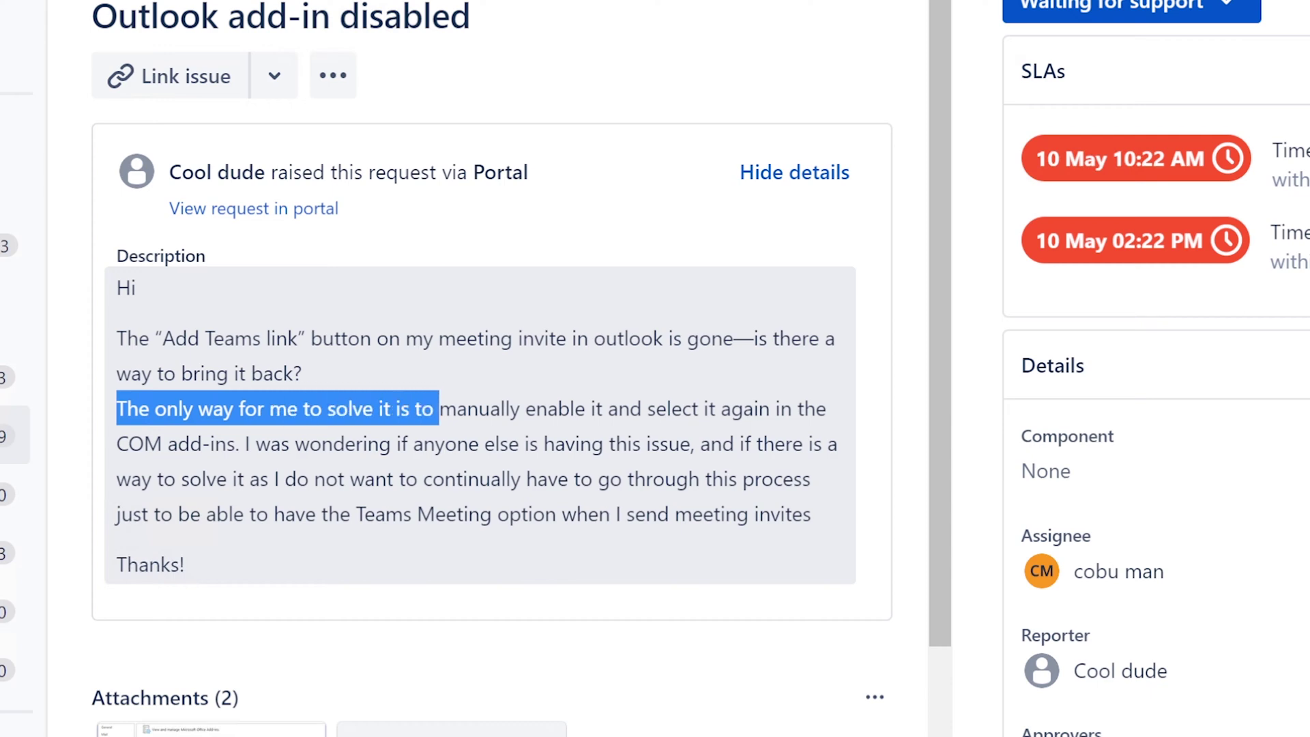
left_click_drag(439, 408, 627, 552)
left_click(242, 444)
left_click(357, 486)
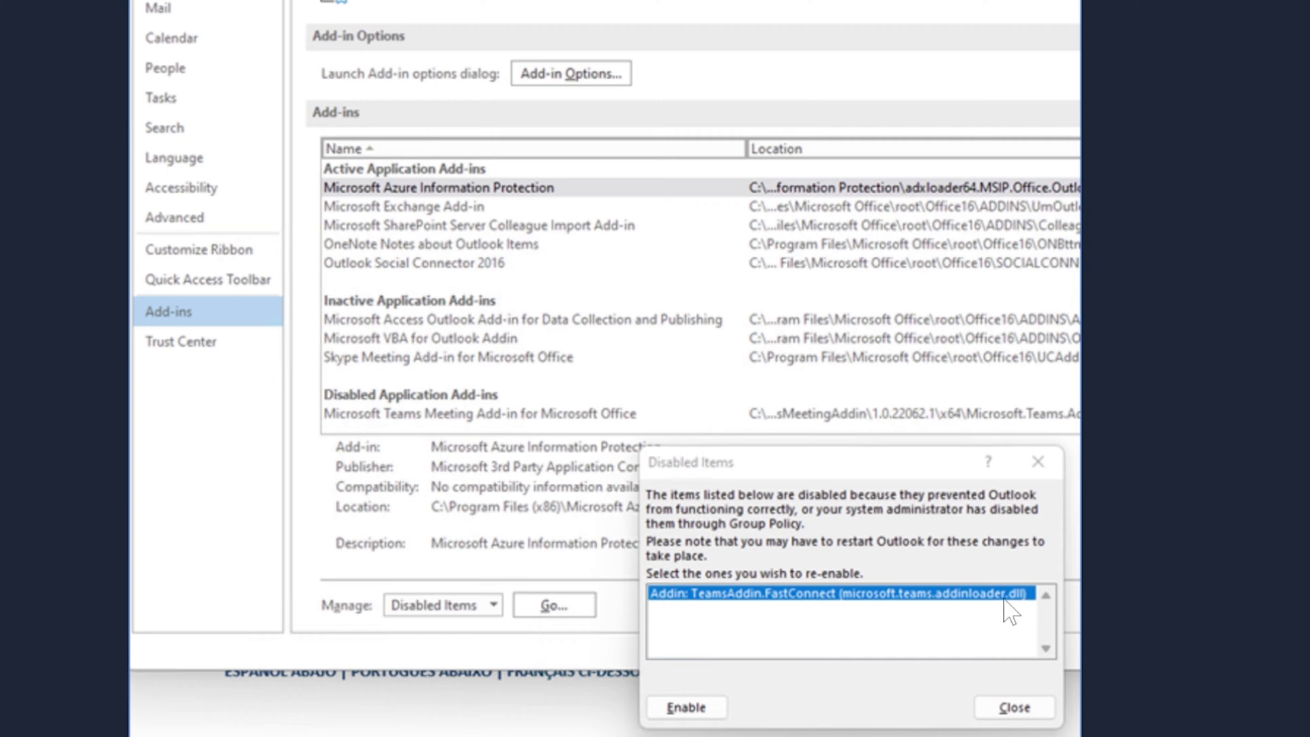
Switch to File Explorer and open the System32 folder inside the Windows folder on Local Disk (C:)
key("super+e")
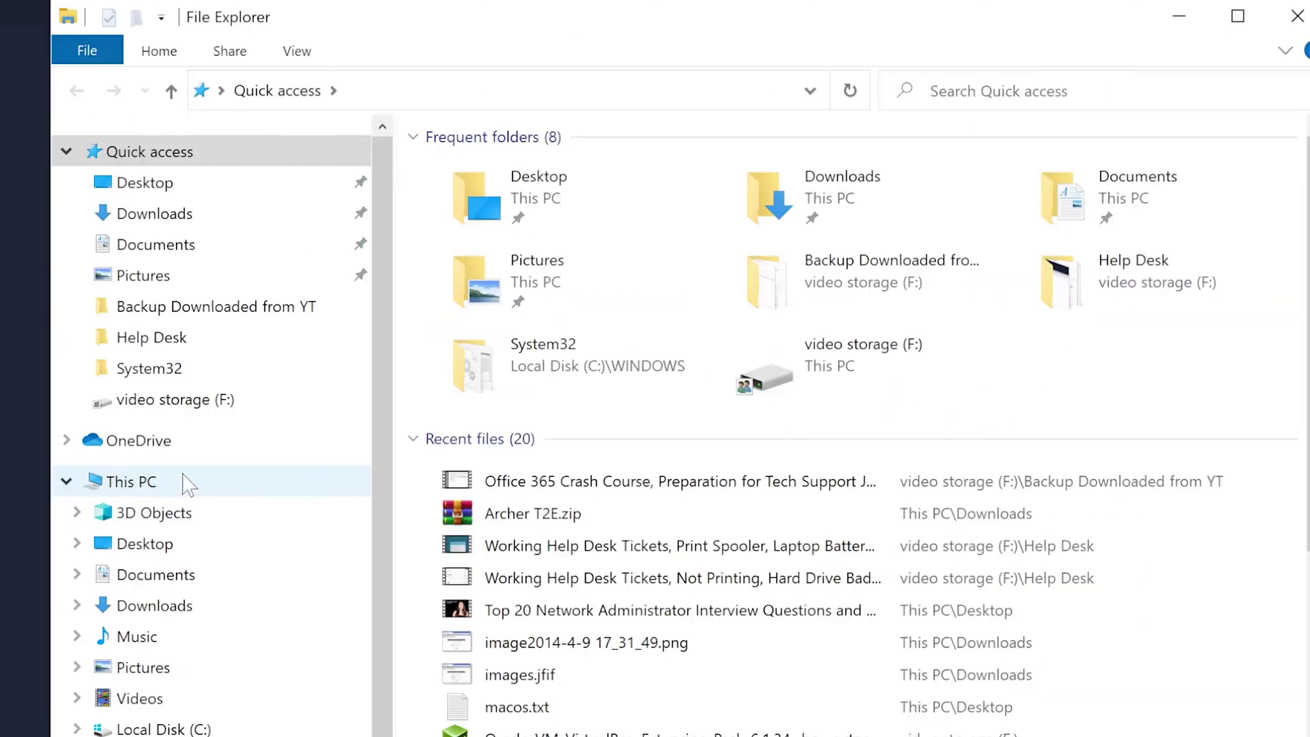
left_click(142, 481)
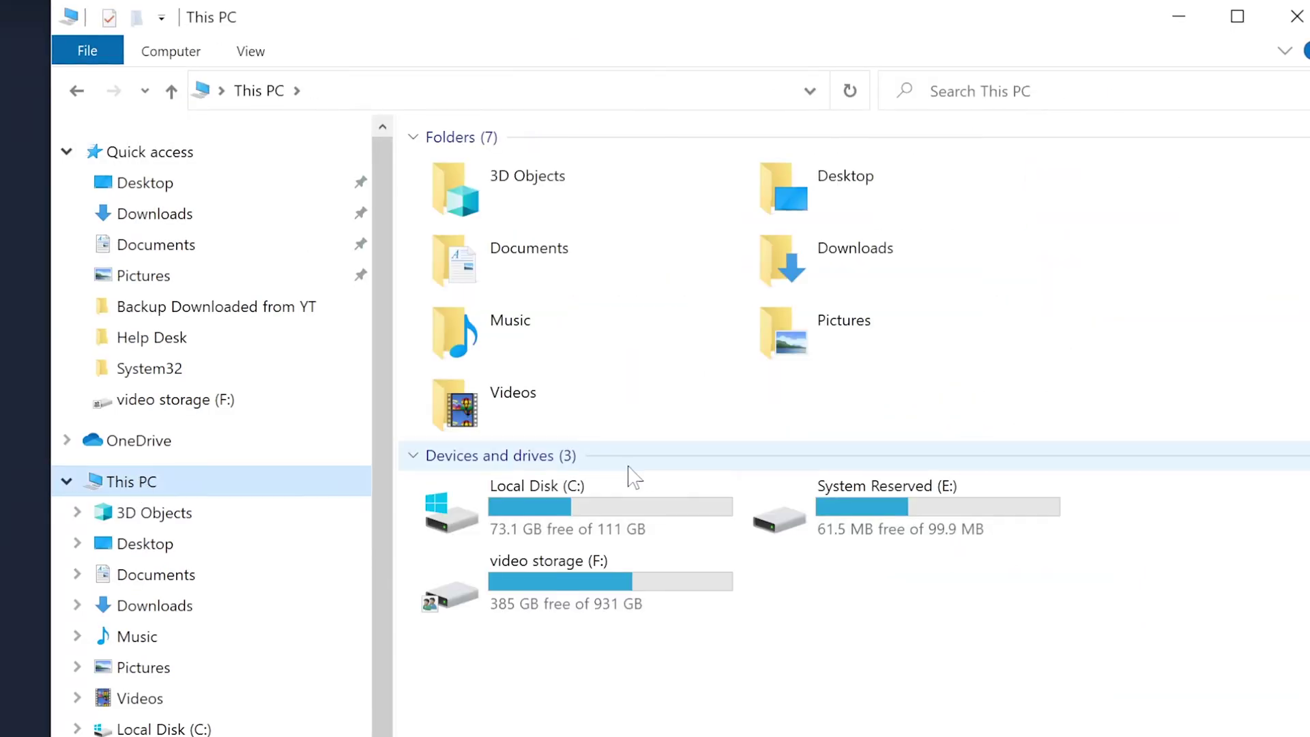
double_click(601, 513)
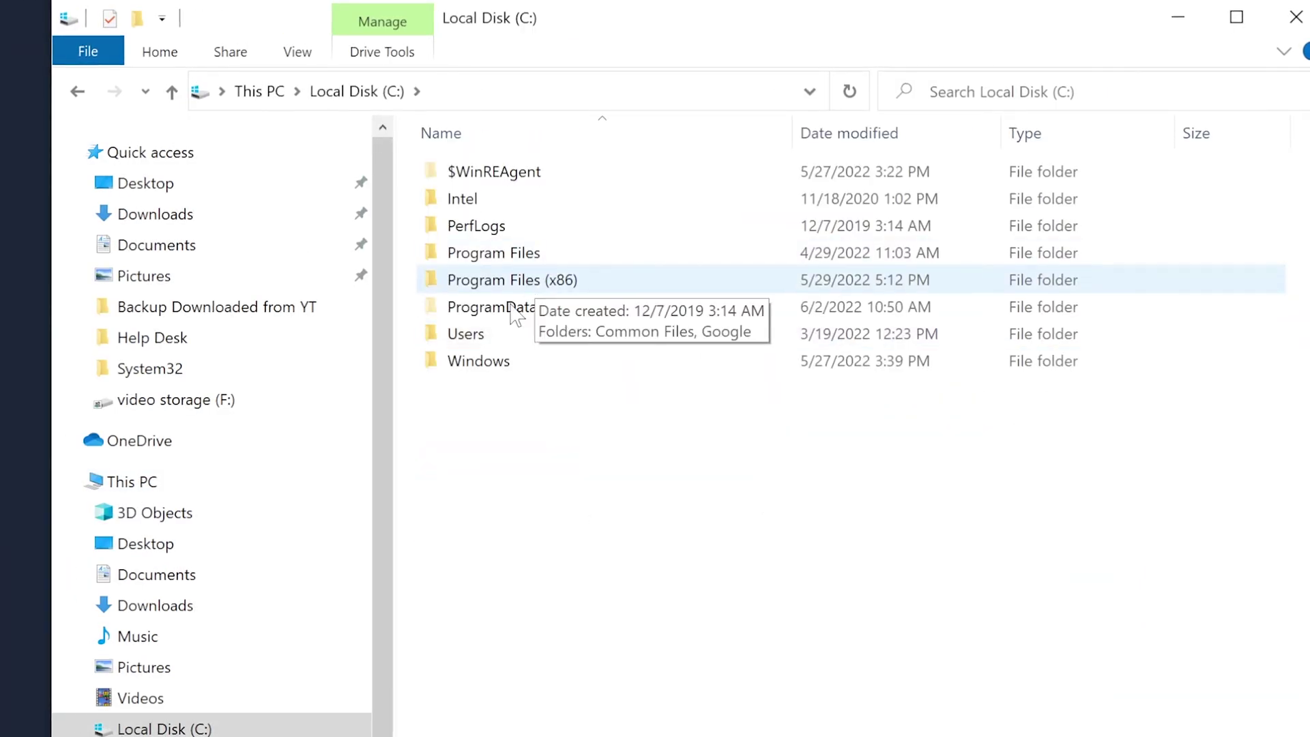
left_click(490, 355)
double_click(490, 360)
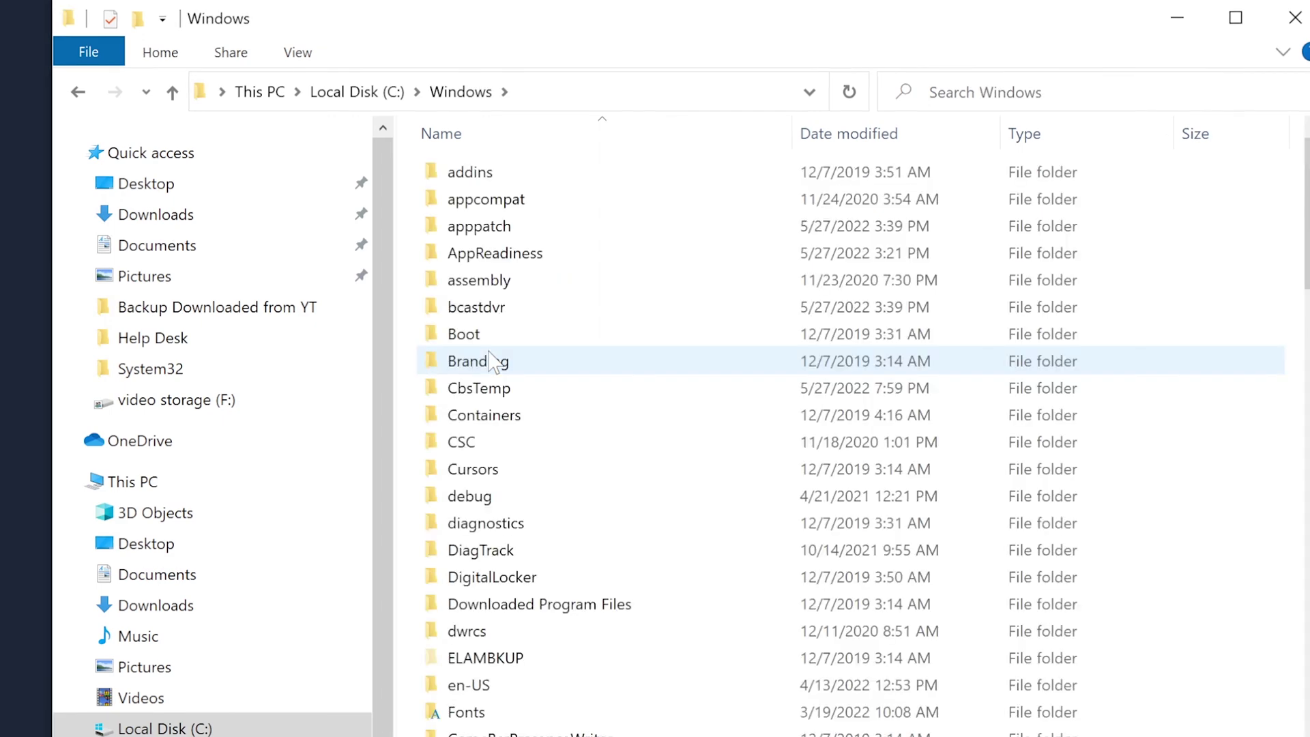
scroll(661, 608, "down", 6)
scroll(511, 729, "down", 11)
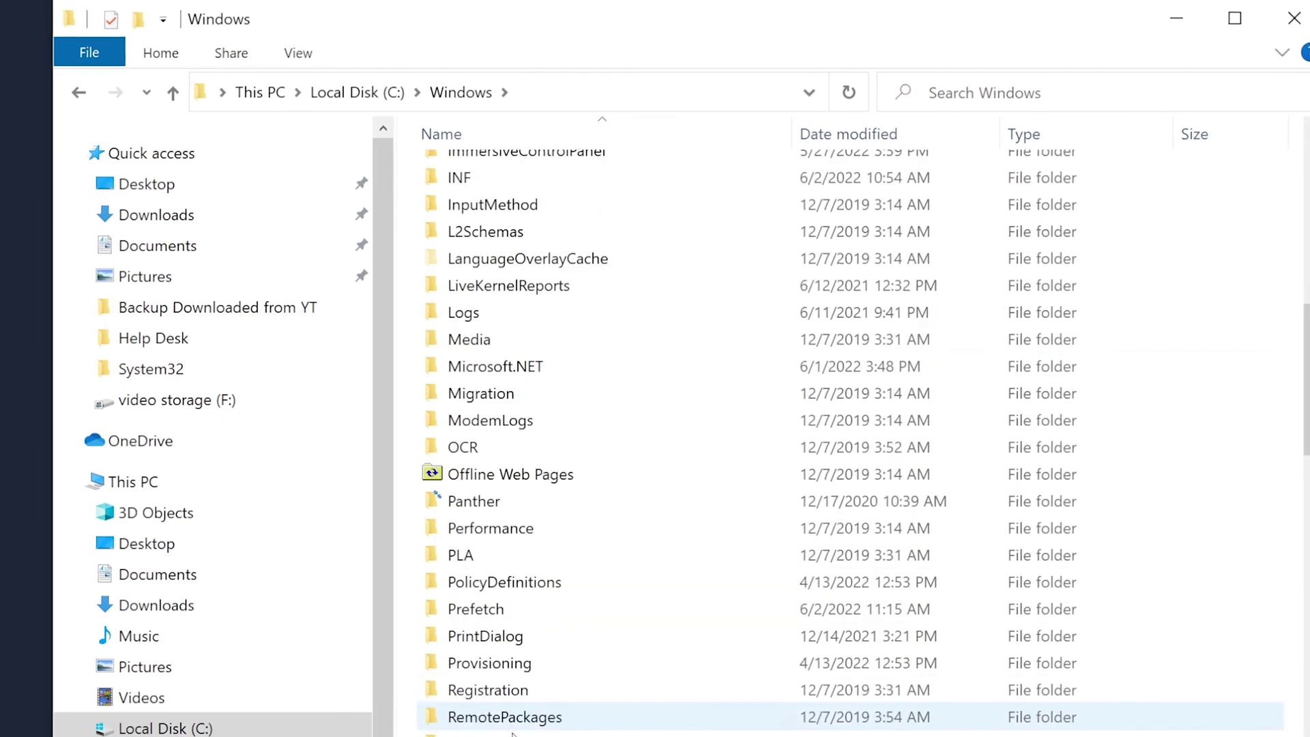
scroll(512, 730, "down", 2)
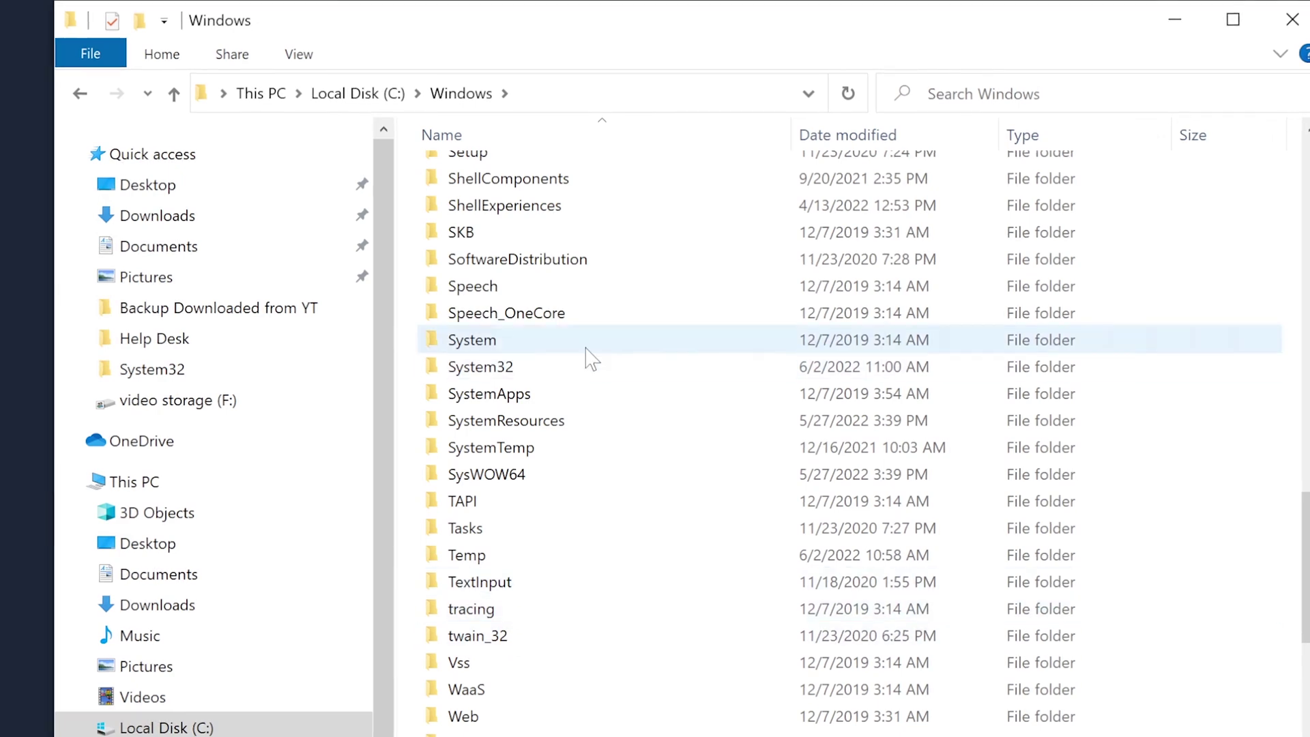
double_click(564, 366)
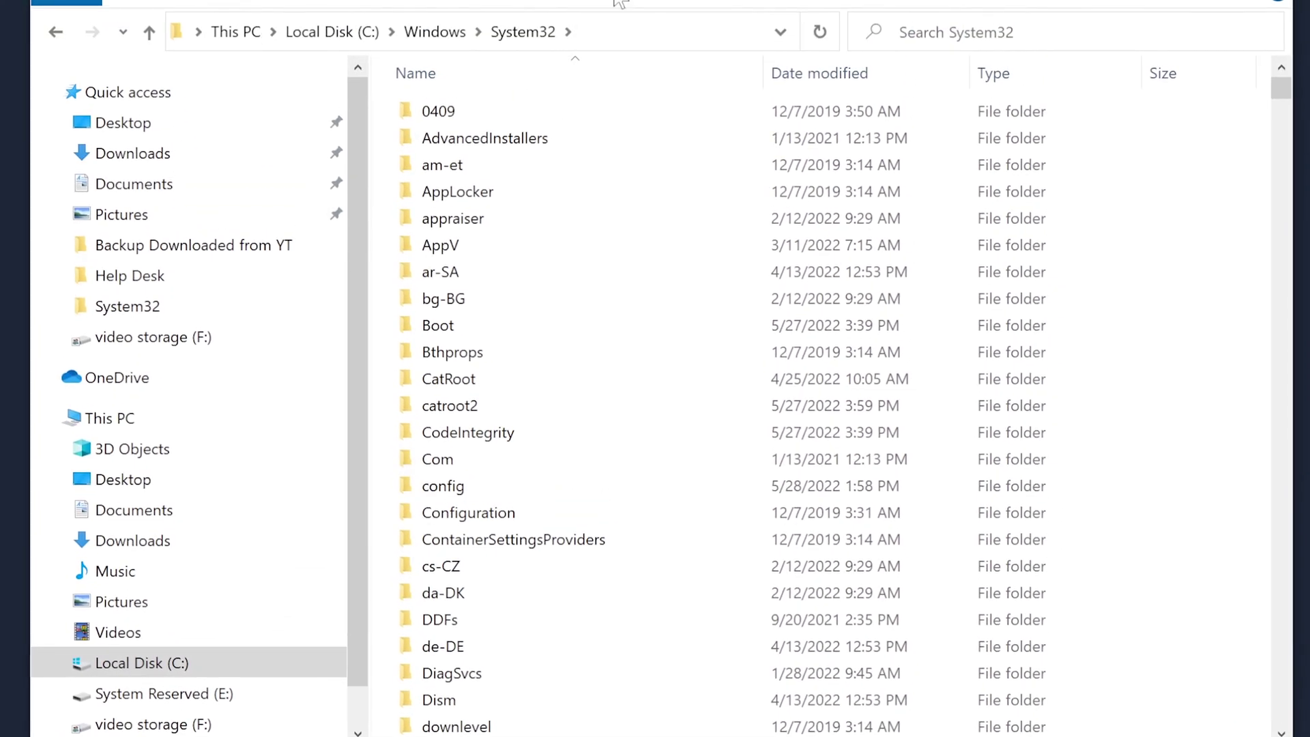
Return to the Windows folder and locate the SysWOW64 folder
left_click(54, 32)
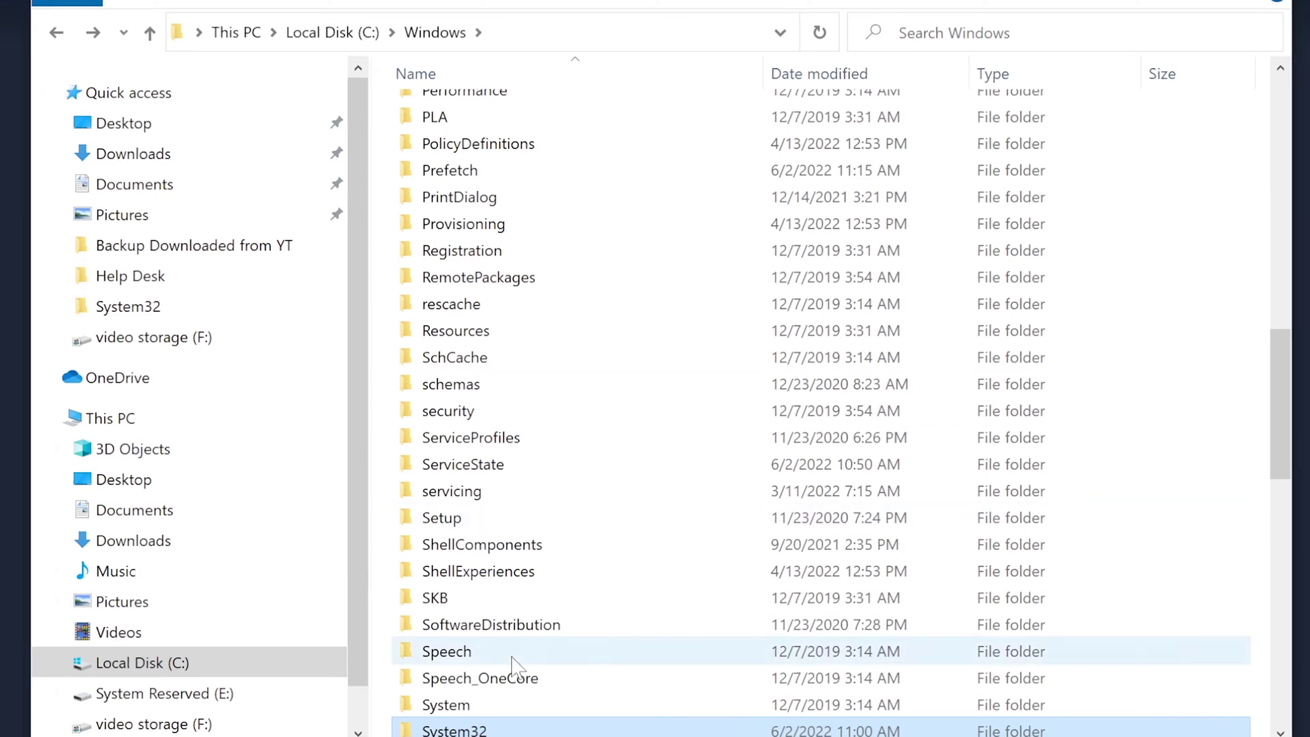
scroll(535, 345, "up", 2)
scroll(538, 350, "down", 2)
scroll(536, 349, "down", 8)
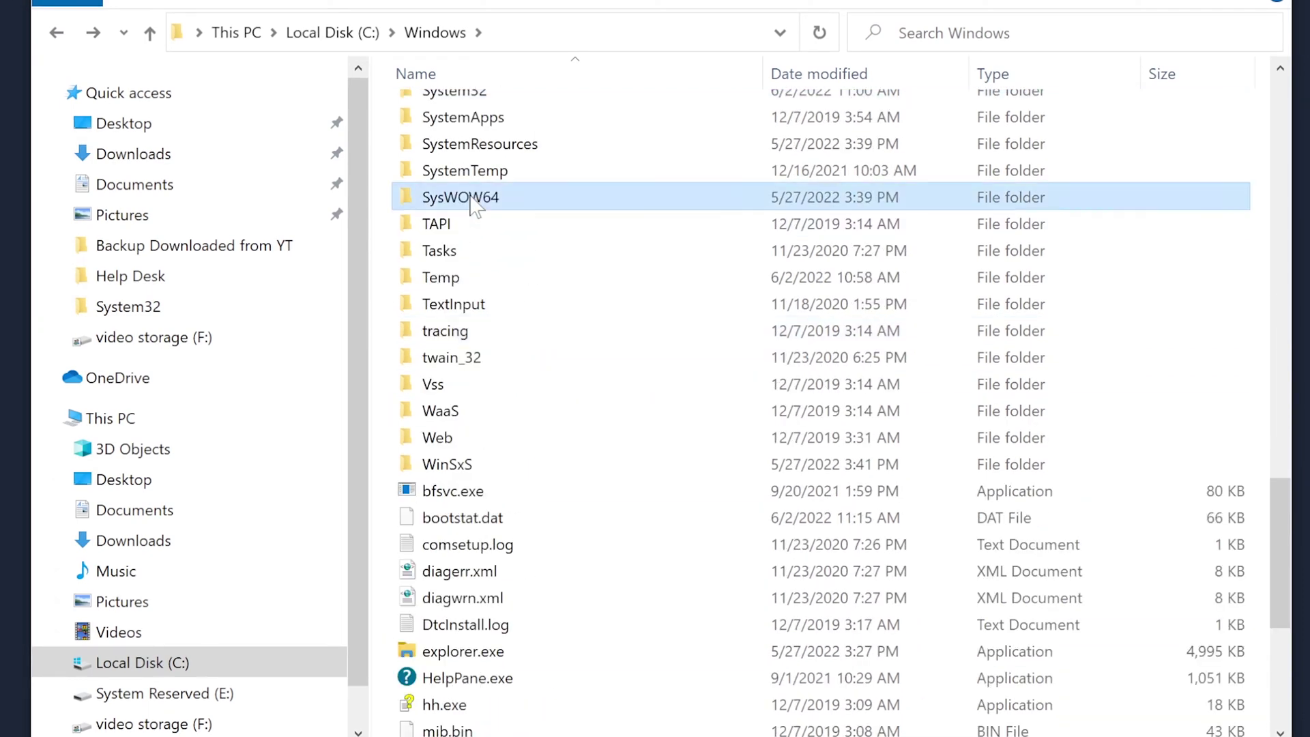
Reopen the System32 folder and search it for addinloader.dll
left_click(501, 101)
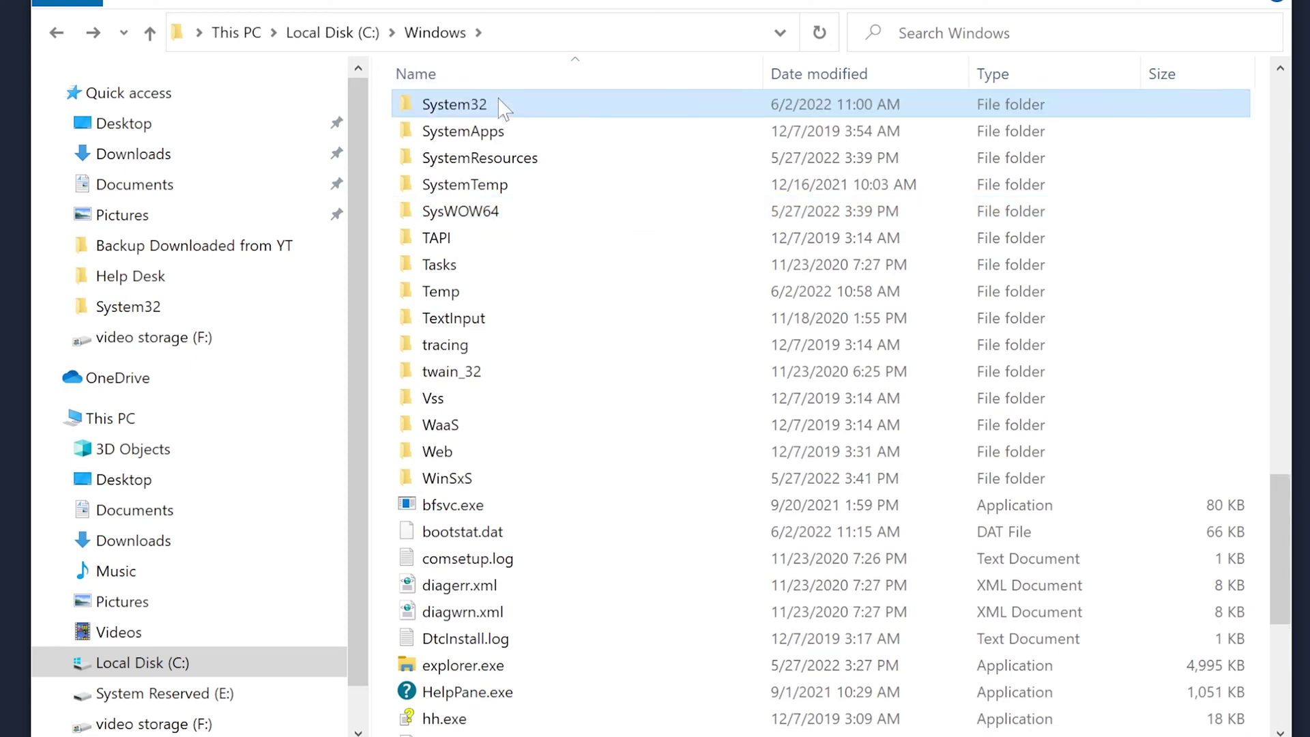
double_click(501, 106)
scroll(735, 557, "down", 6)
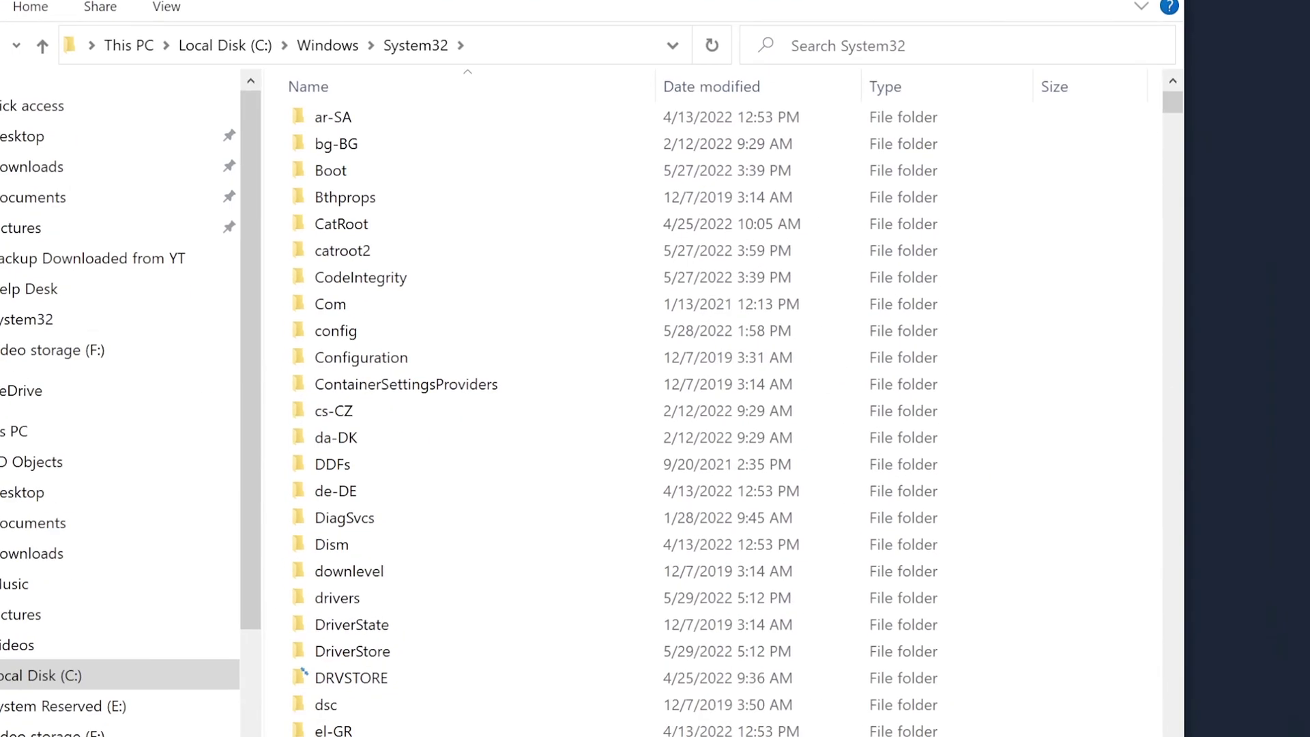
left_click(830, 46)
type("addinloader")
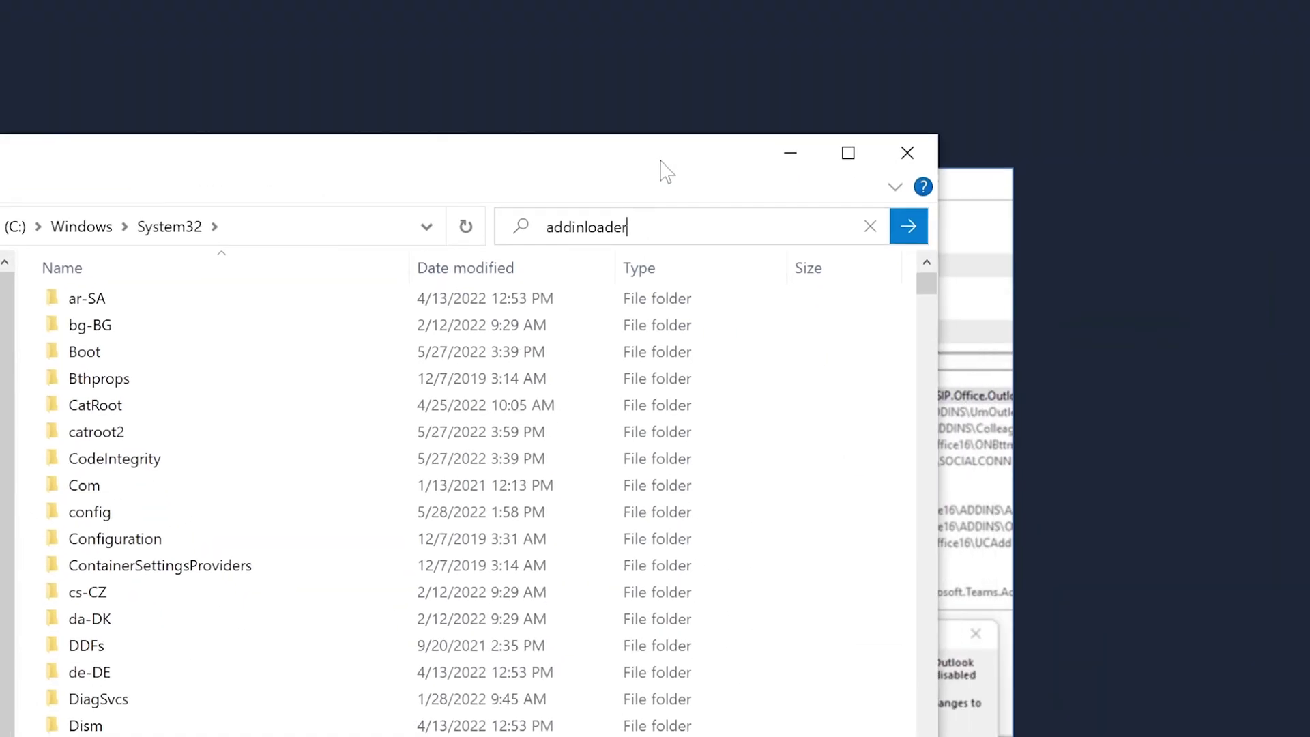
type(".dll")
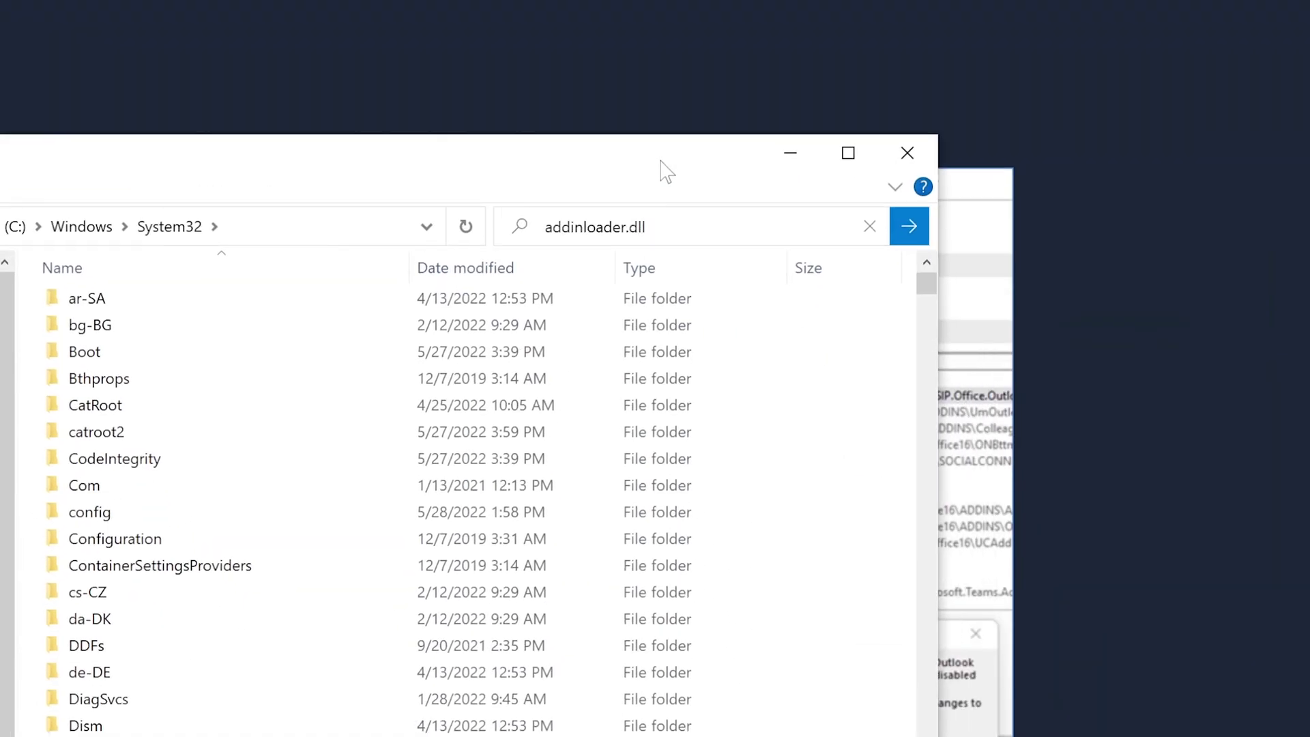
key("Return")
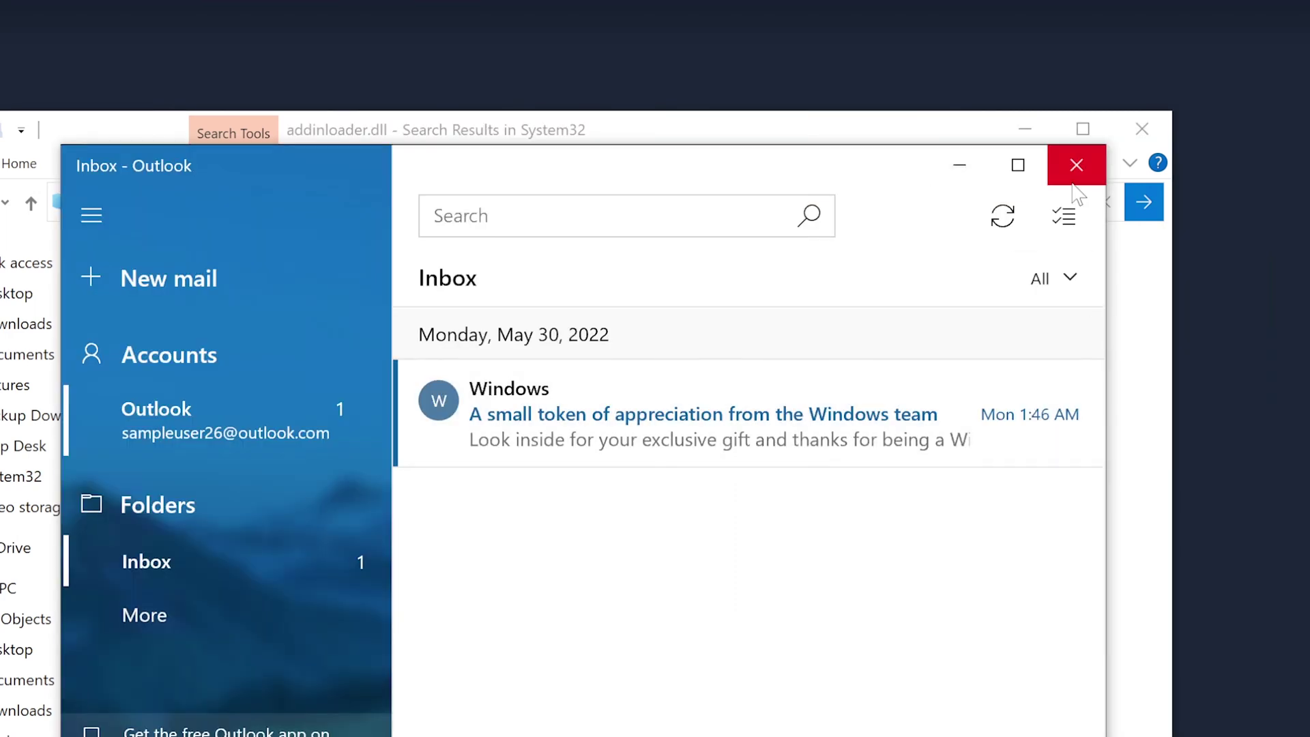
Close the Outlook inbox window and the File Explorer window
left_click(1097, 164)
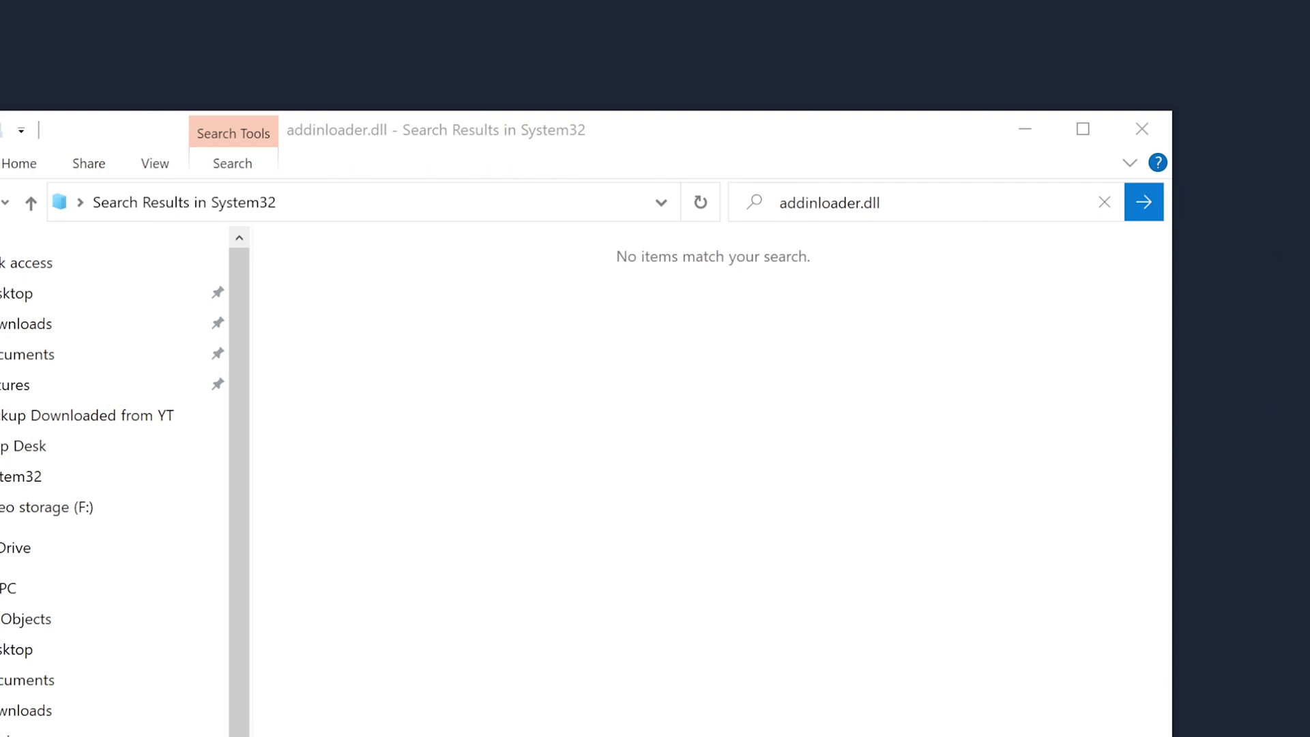
key("alt+Left")
scroll(565, 679, "down", 2)
scroll(565, 680, "down", 7)
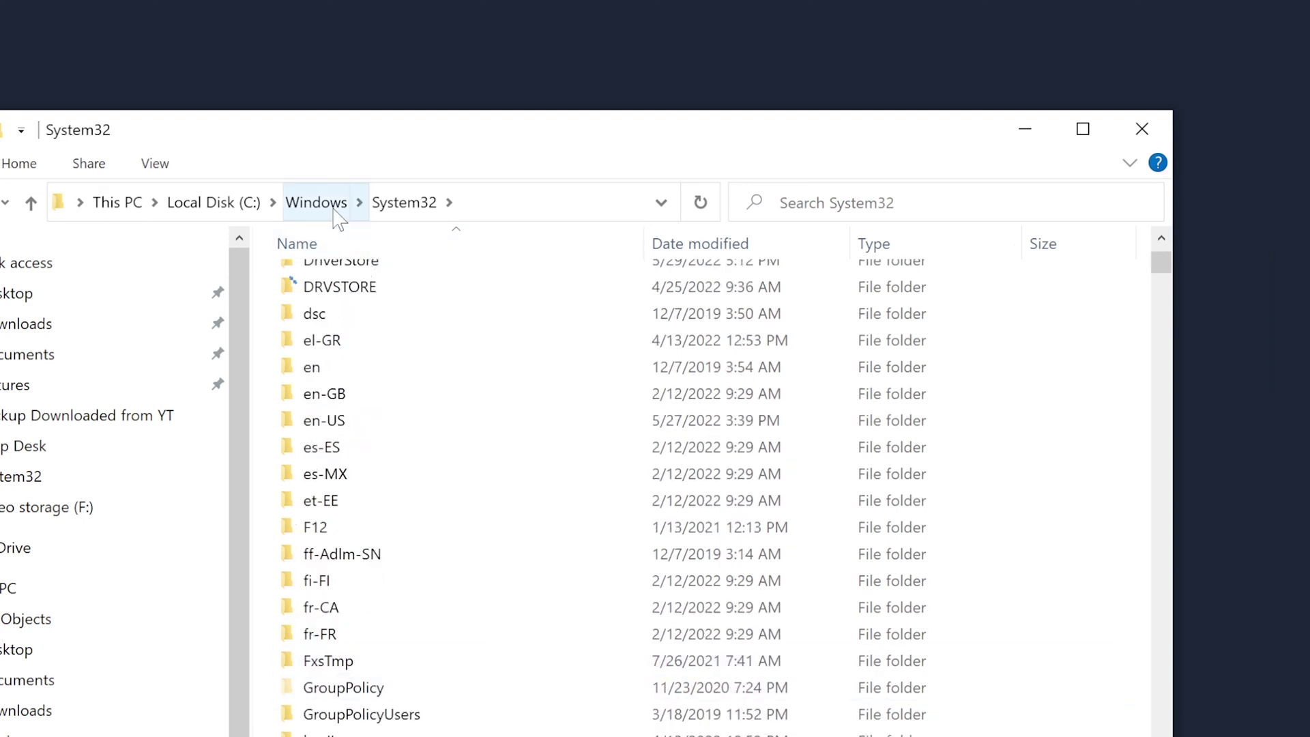
left_click(1141, 128)
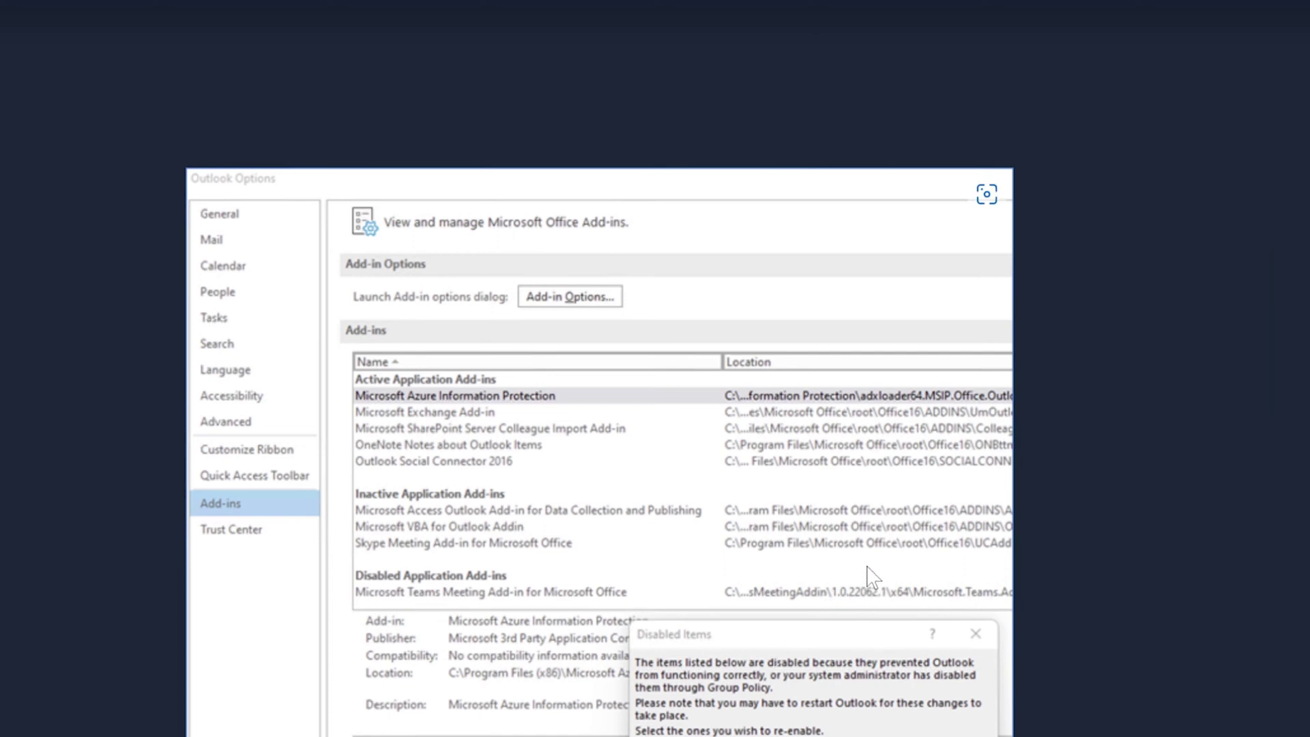
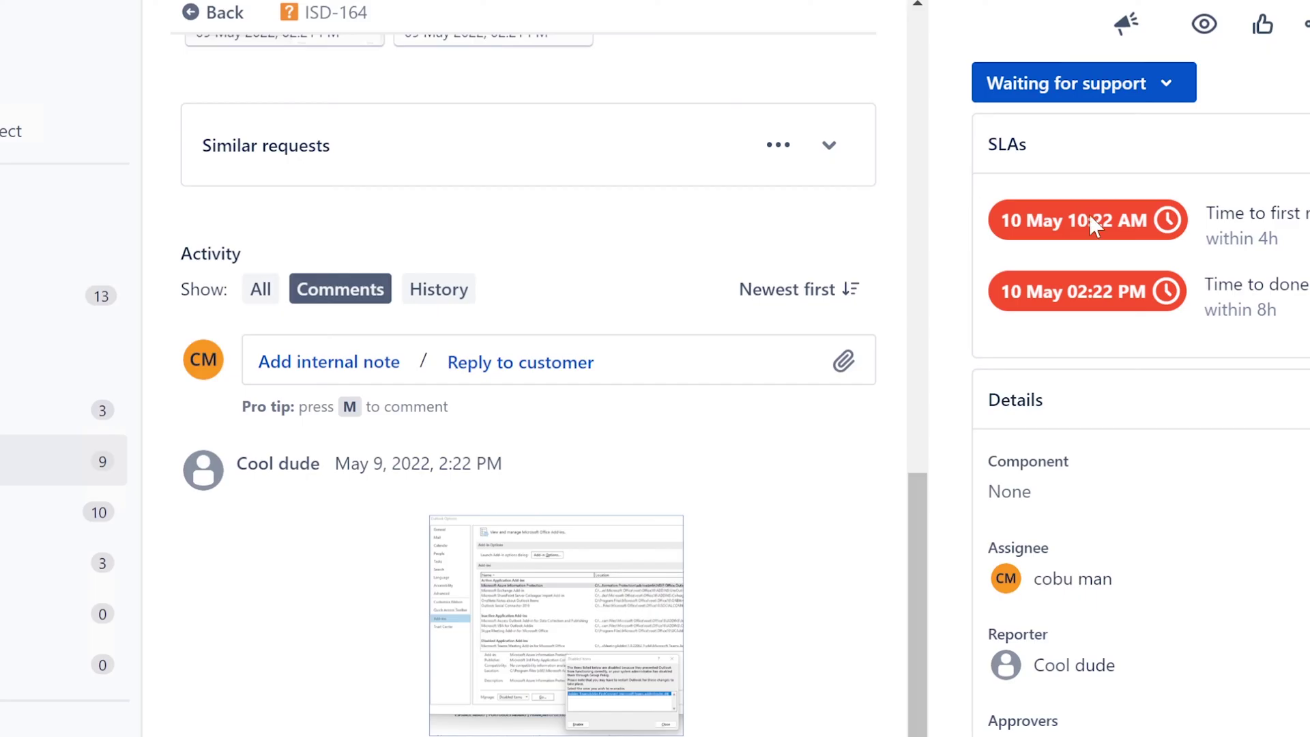
Start a reply greeting the customer by name: "you can delete the add-in and then make sure the addinloader.dll is deleted from system32"
left_click(539, 361)
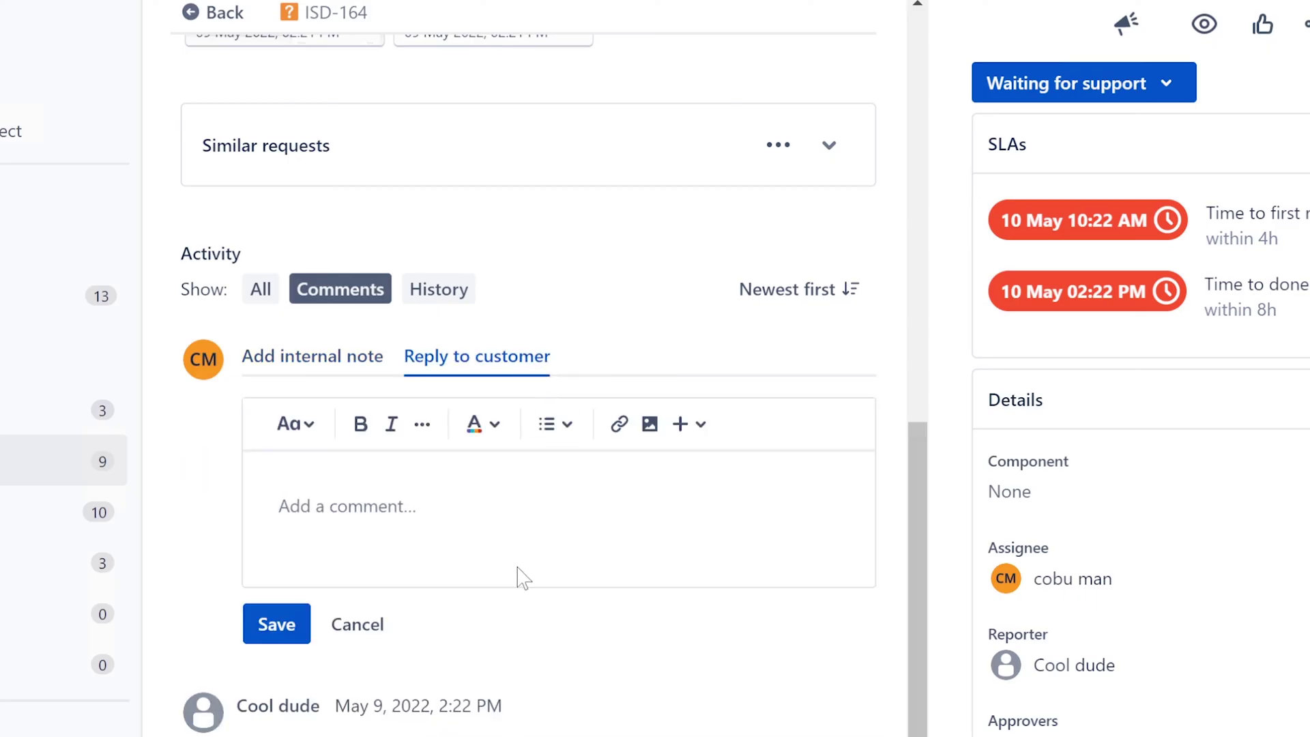
type("Hello Cool")
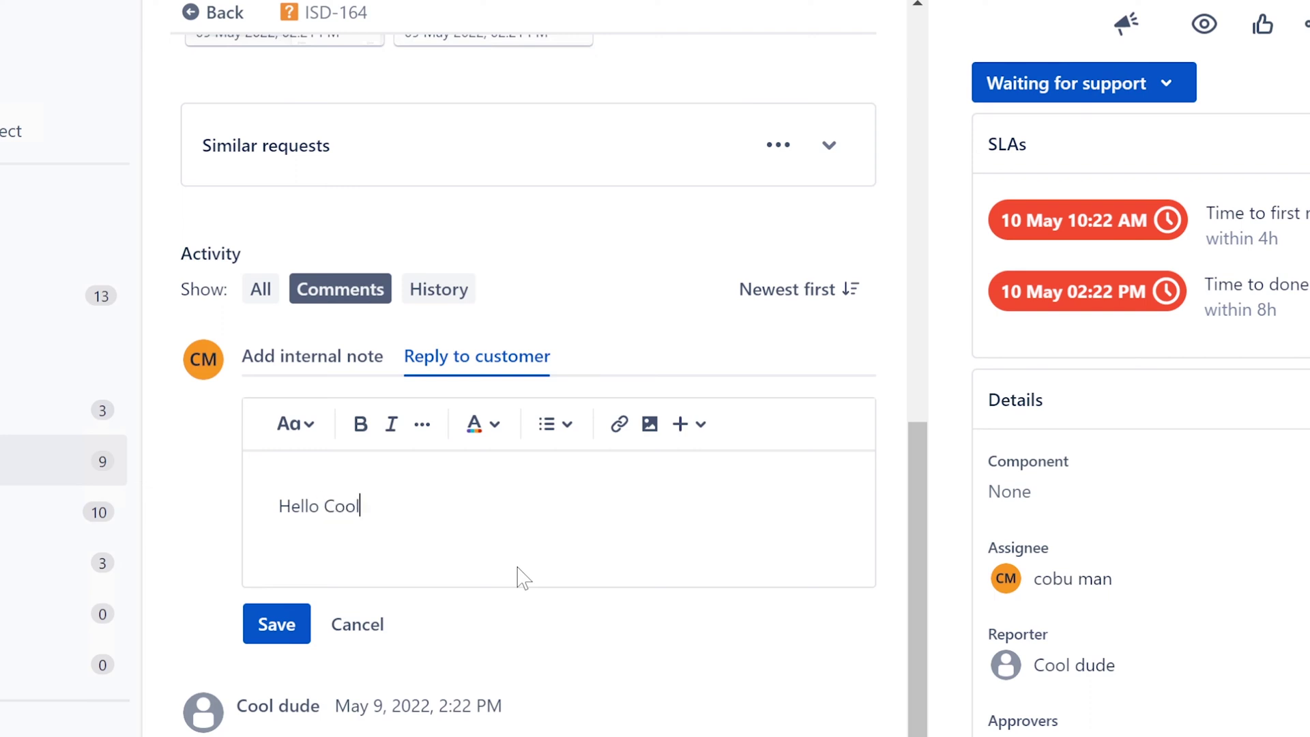
type(" Dude, you can delete the add")
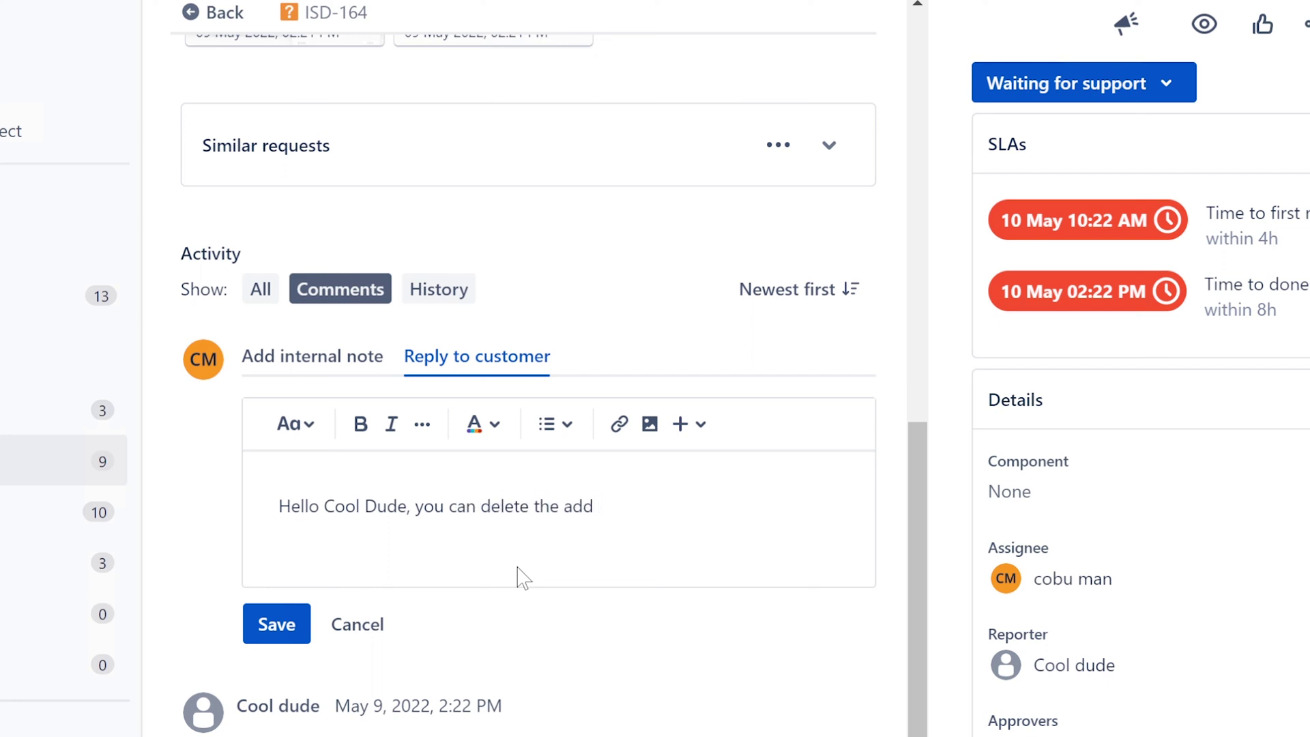
type(" i-in and then make sure the ")
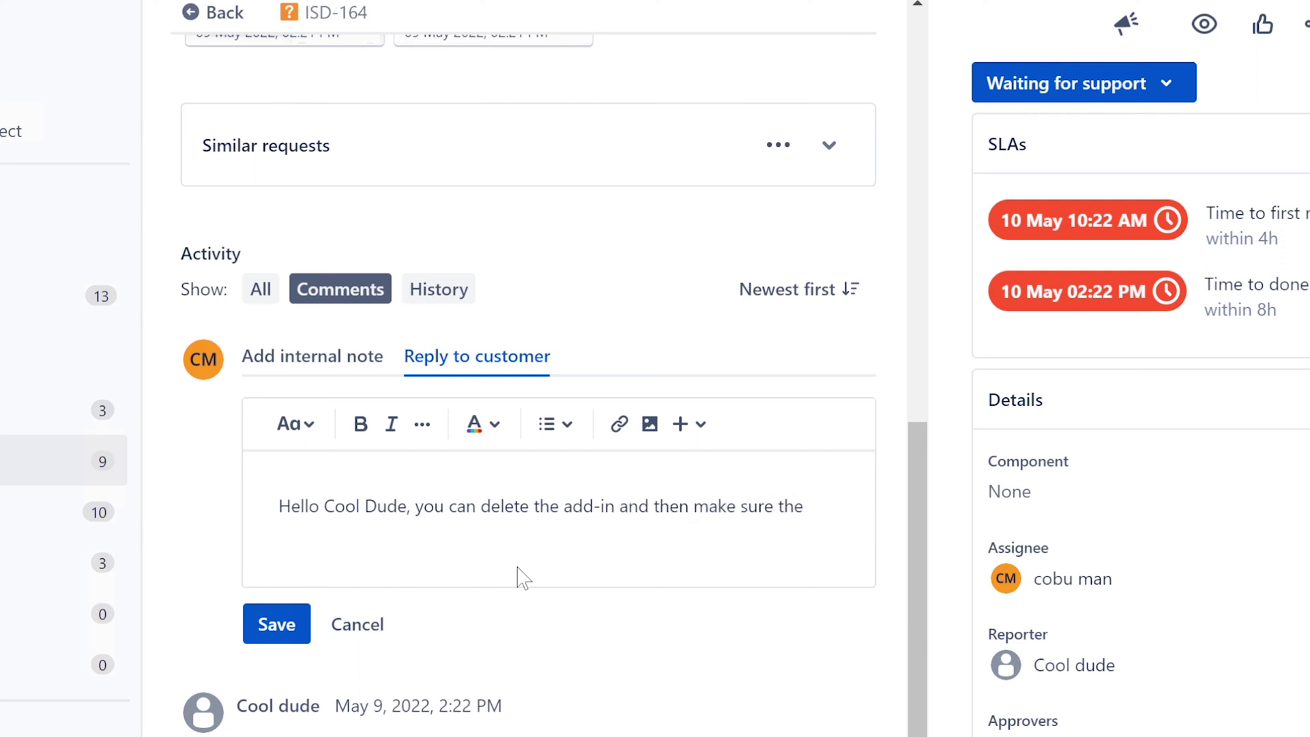
type("add")
type("inloa")
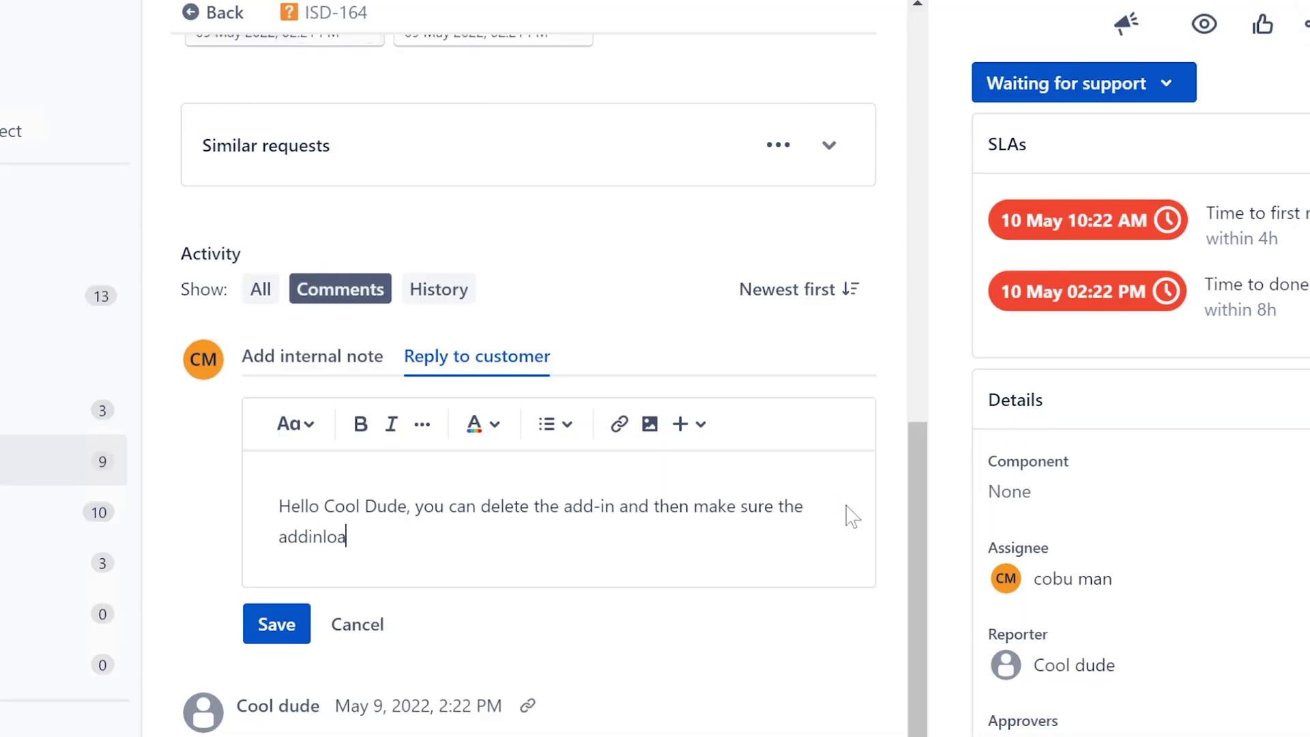
type("der.dll is delete")
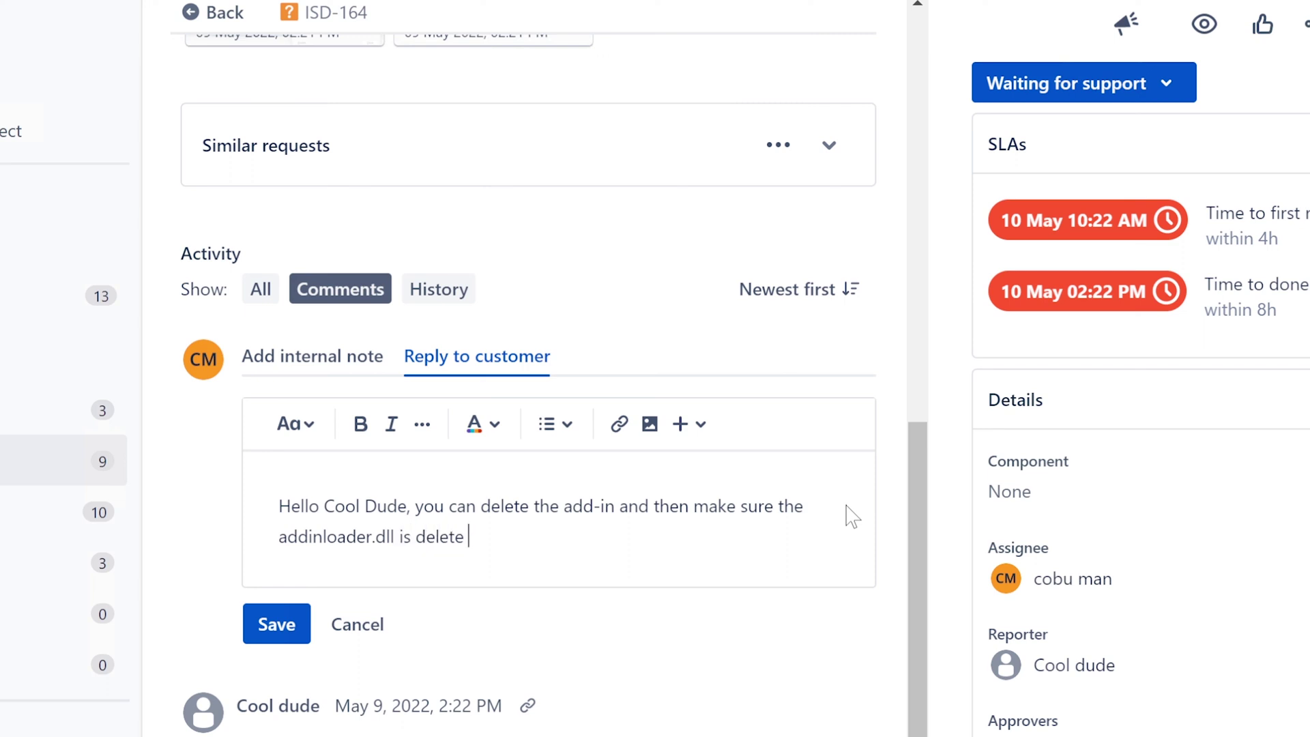
key("BackSpace")
key("BackSpace")
type("ed from system32")
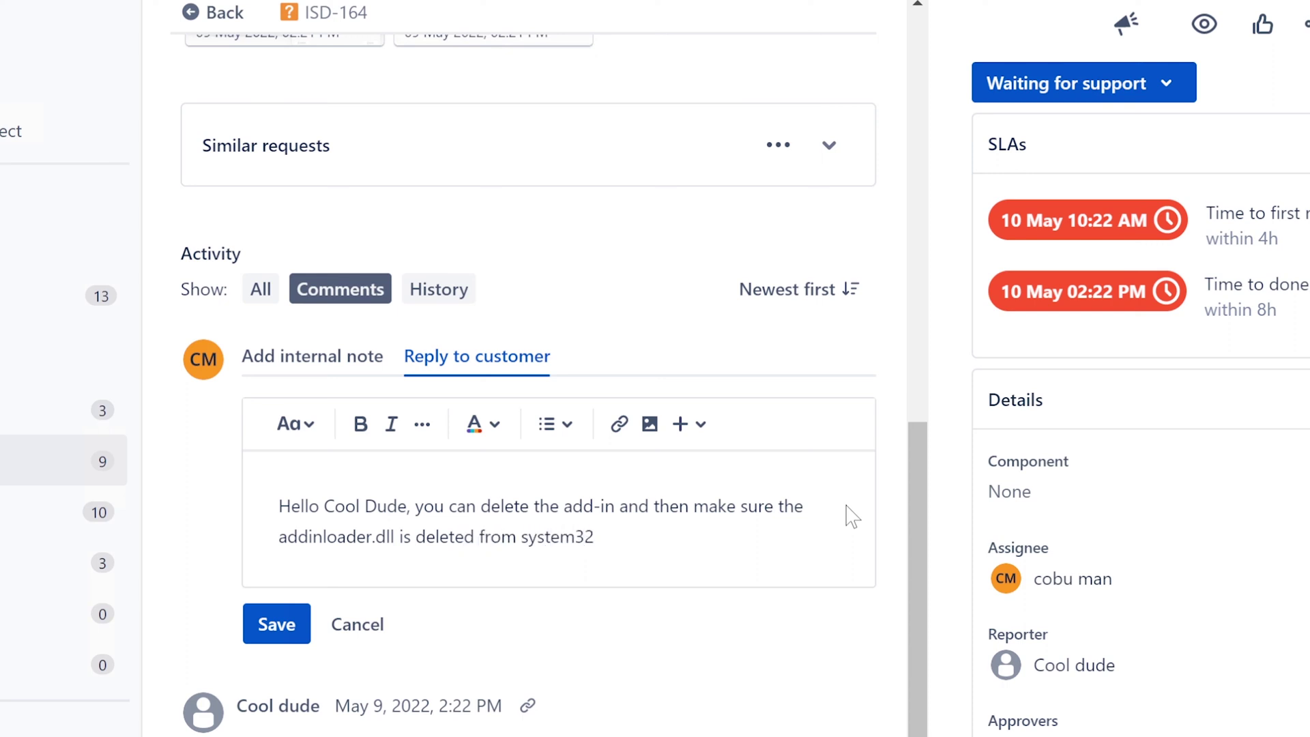
Extend the reply's deletion instruction with "and syswow64 folder"
type(" and")
key("BackSpace")
key("BackSpace")
type("and system")
key("BackSpace")
key("BackSpace")
key("BackSpace")
type("wow64 folder")
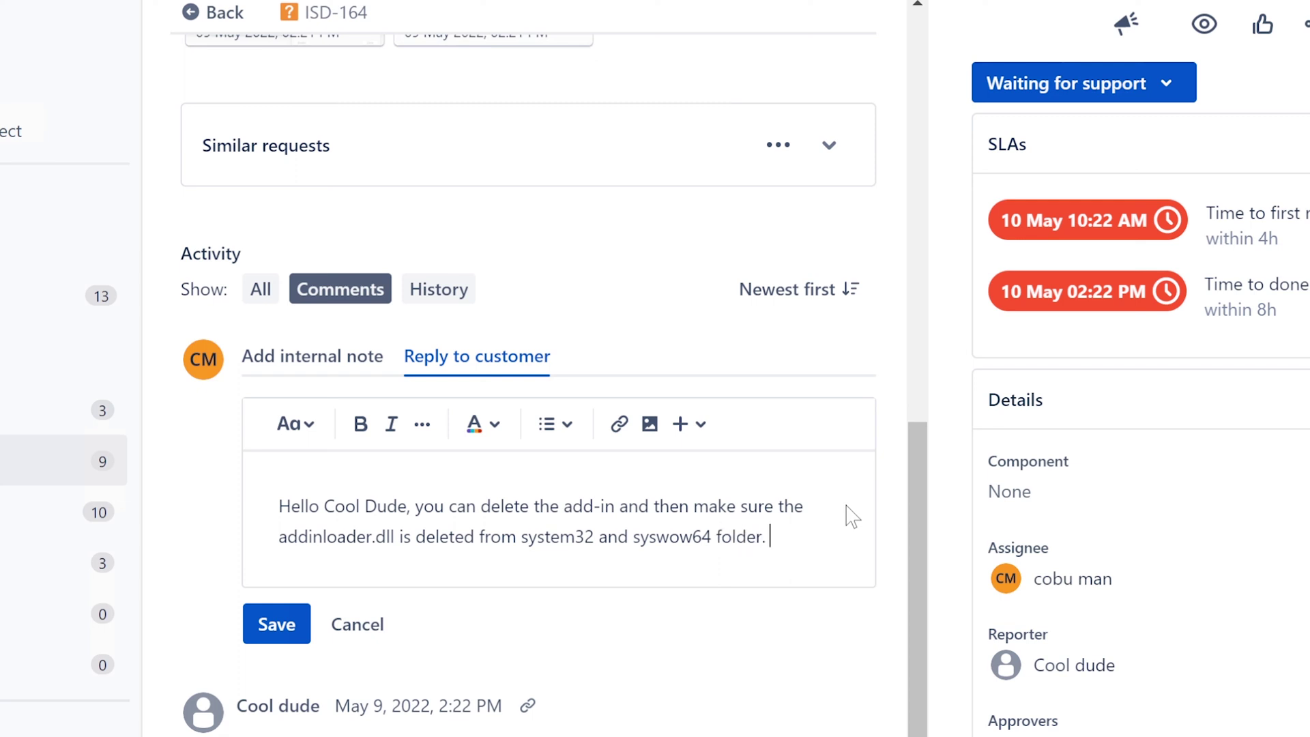
Continue the reply after the folder instruction with a sentence telling the customer to "Then reinstall the add-in"
type(". Then reisntall")
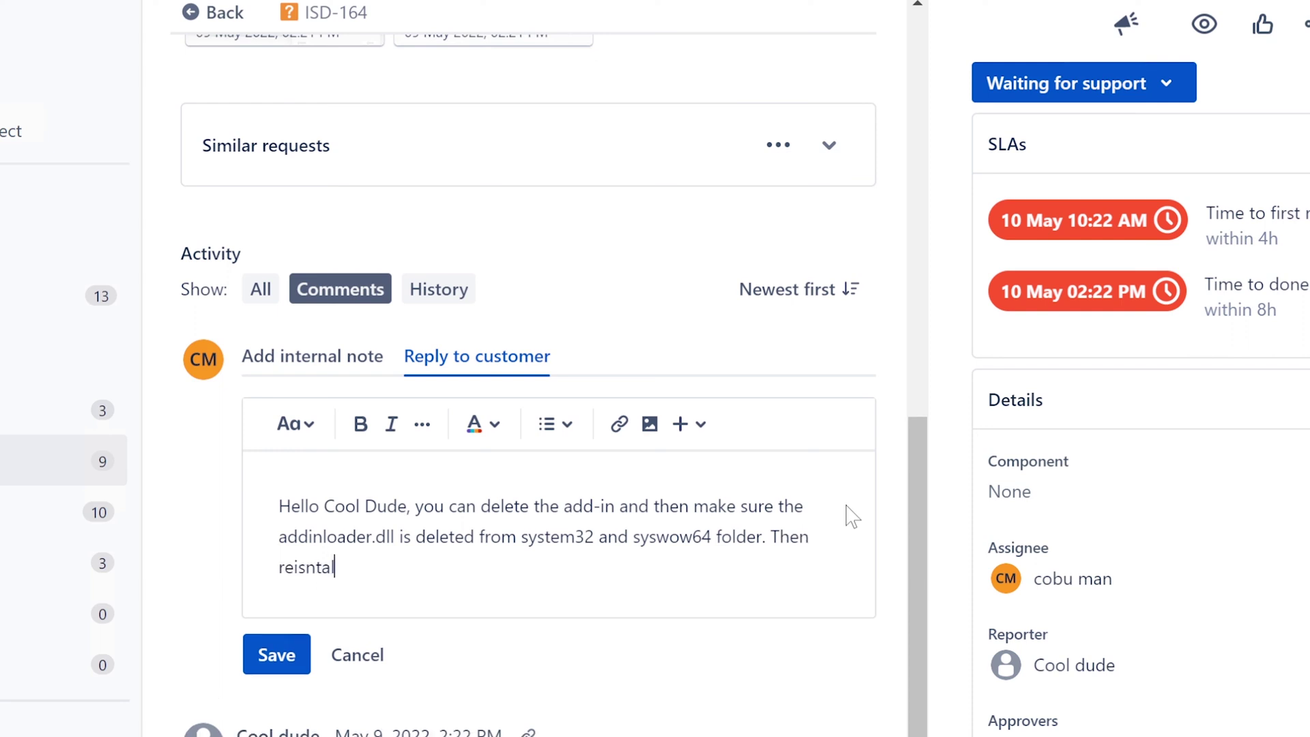
key("BackSpace")
key("BackSpace")
key("BackSpace")
key("BackSpace")
key("BackSpace")
key("BackSpace")
key("BackSpace")
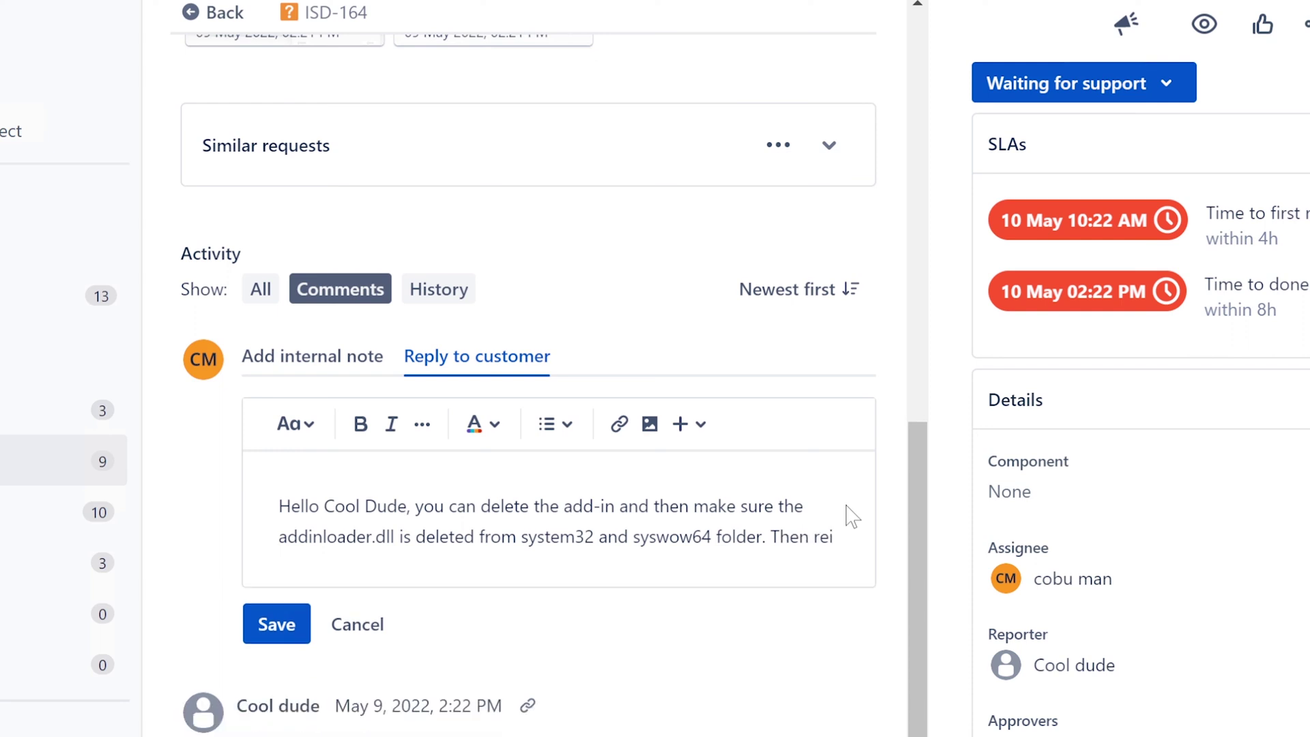
type("einstall the add")
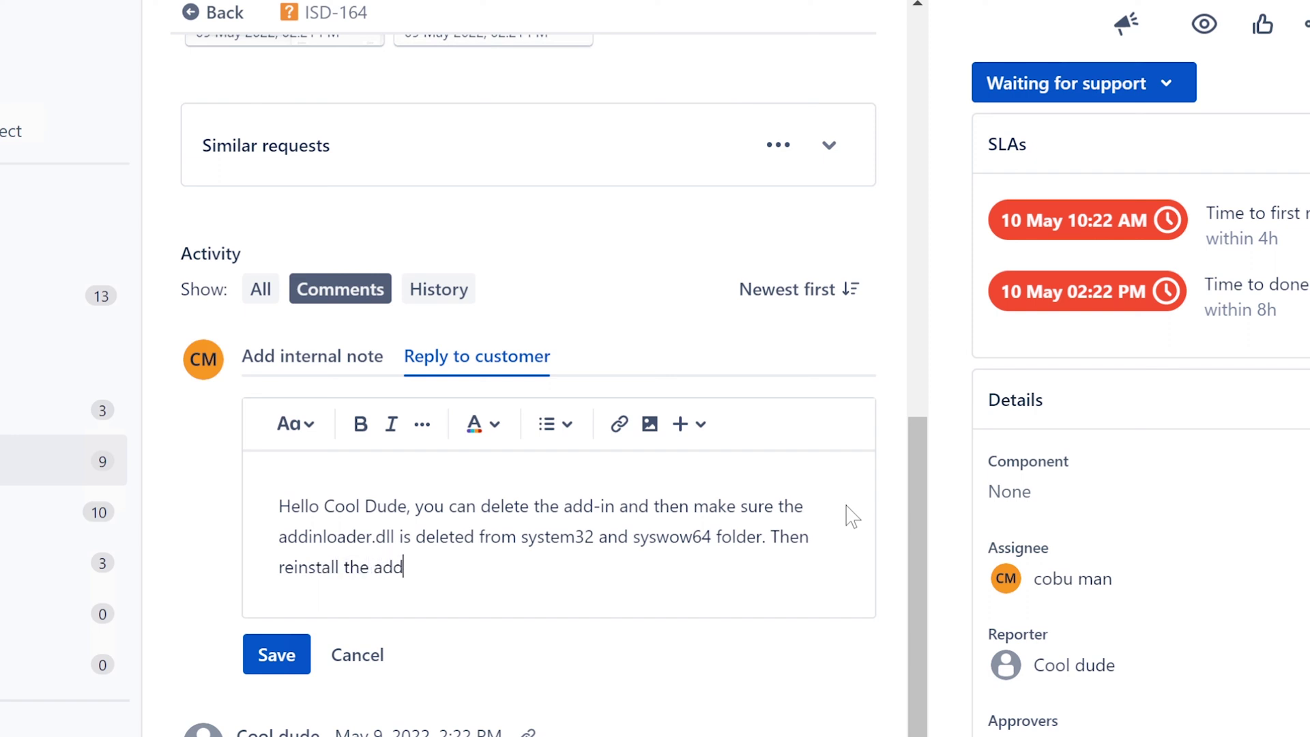
Finish the reply with "If that does not work... repair outlook.", sign it with the technician's first name and save it
type("-in. If that does n")
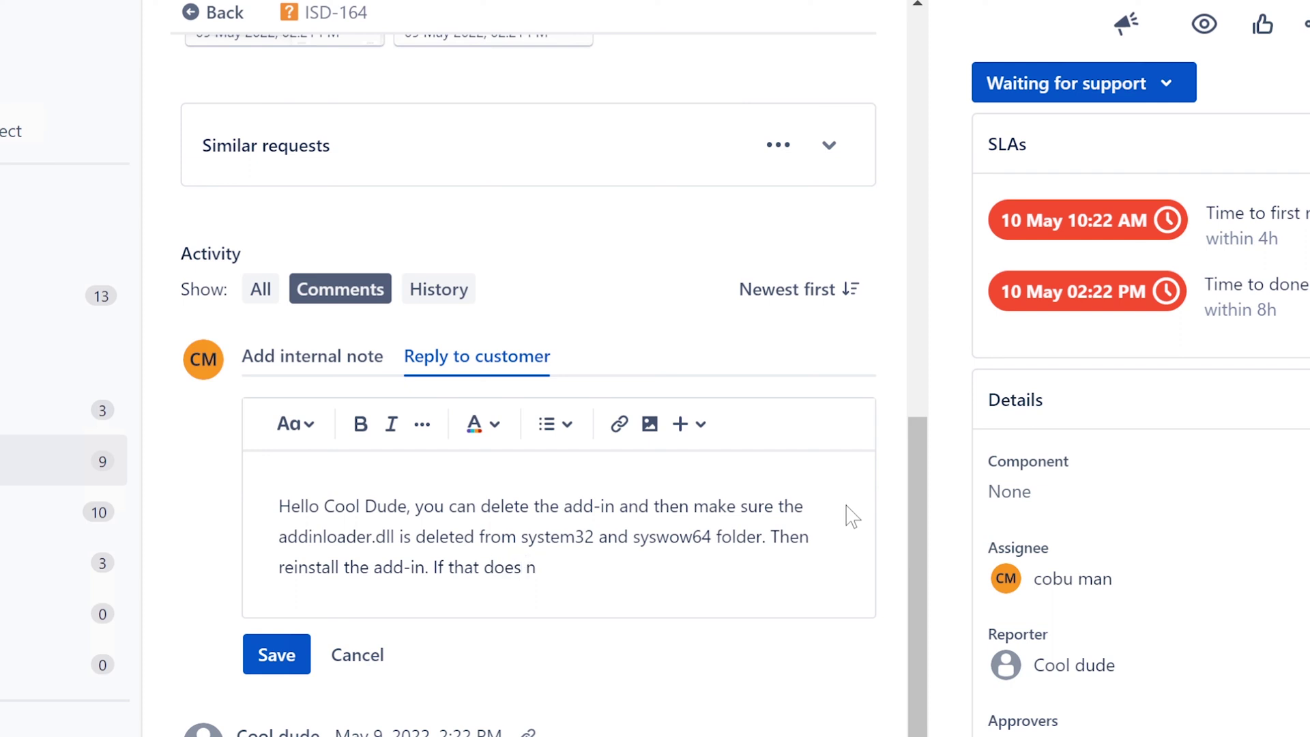
type("ot work... repair outloo")
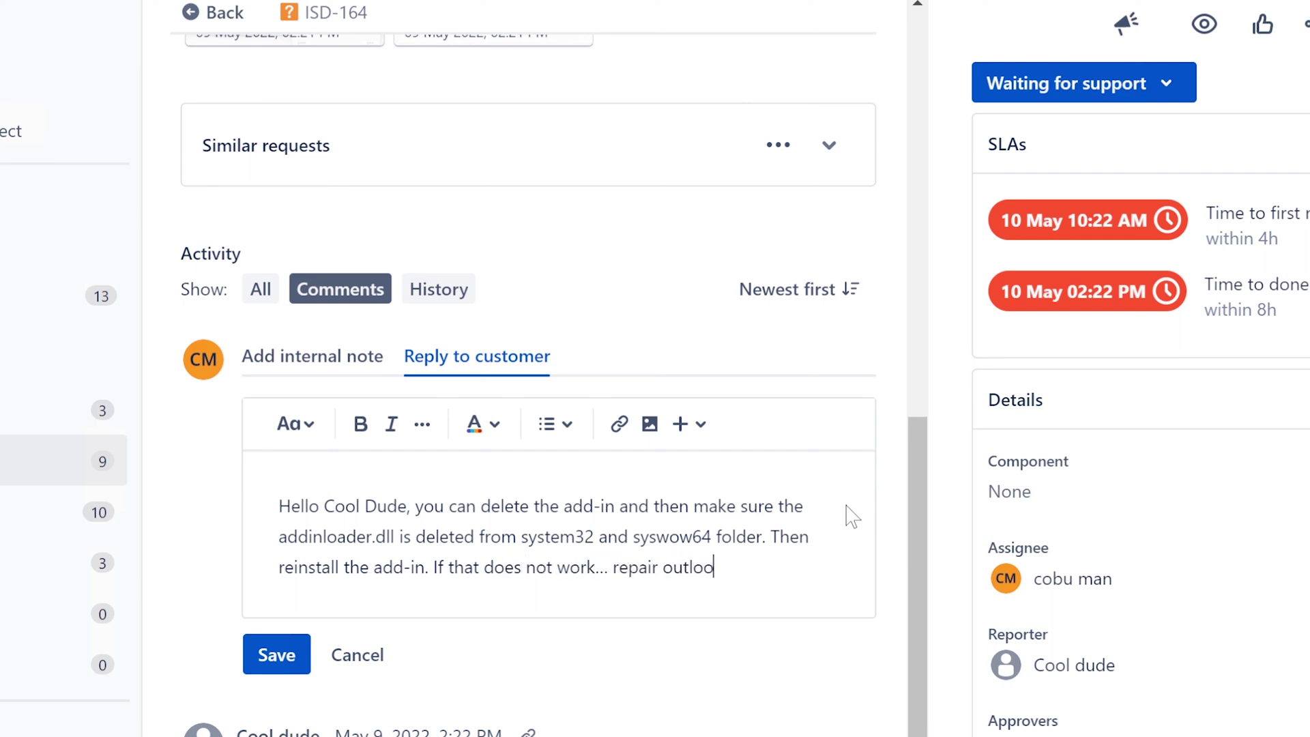
type("k.")
type("Ervin")
left_click(277, 656)
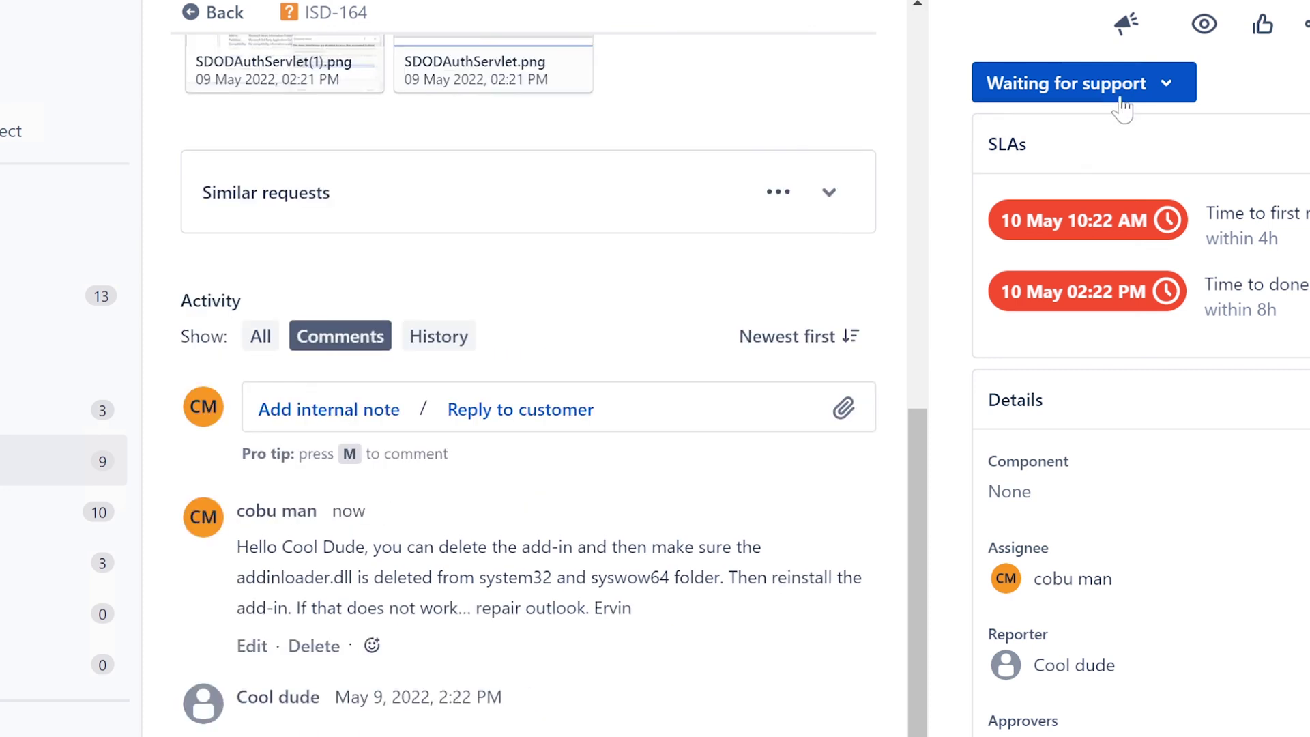
Try to change the ticket's status to Complete
left_click(1123, 96)
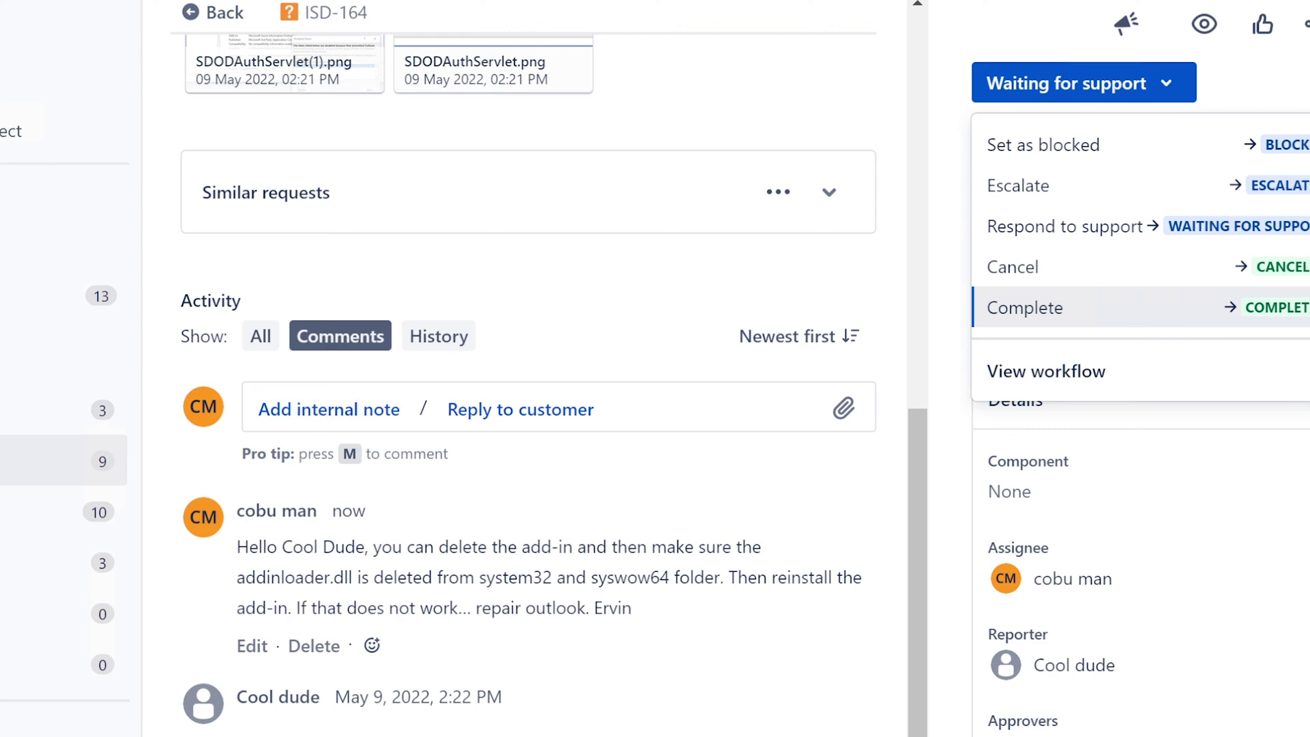
left_click(1168, 309)
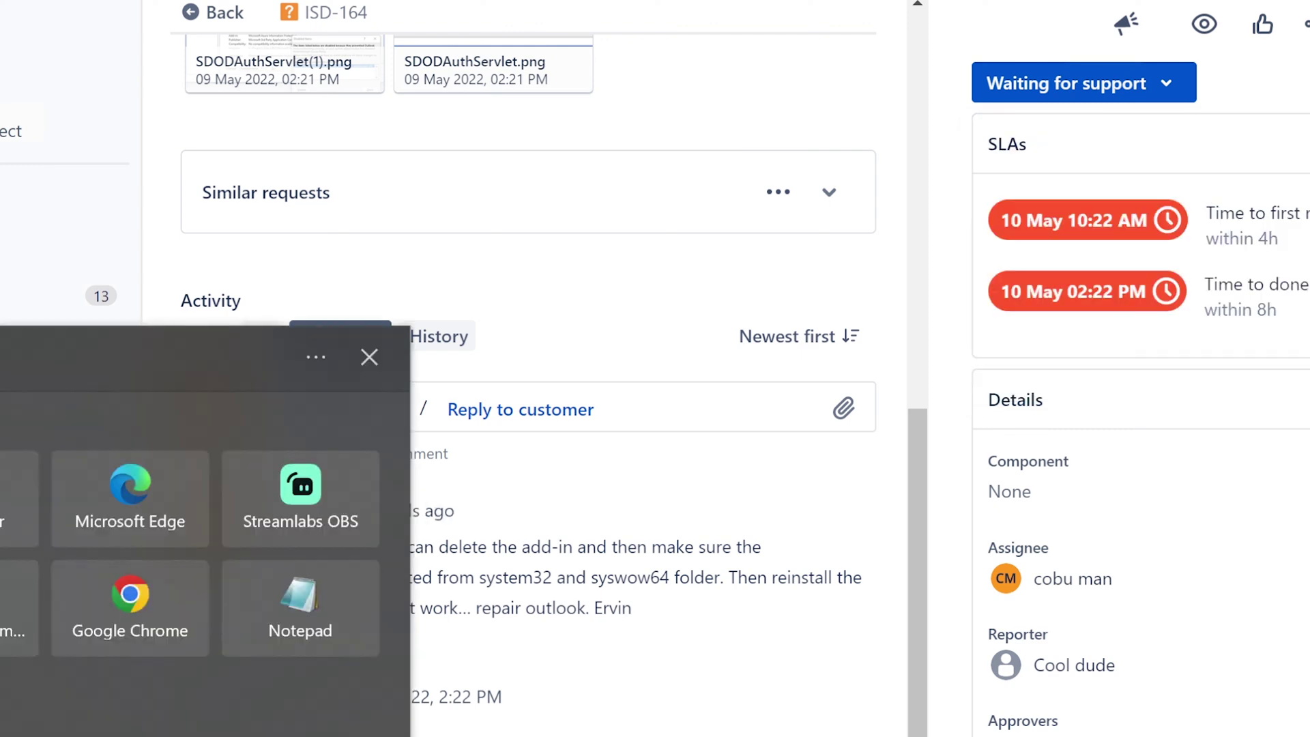
Open Control Panel, look over its list of items including Programs and Features, and close it
type("control")
key("Return")
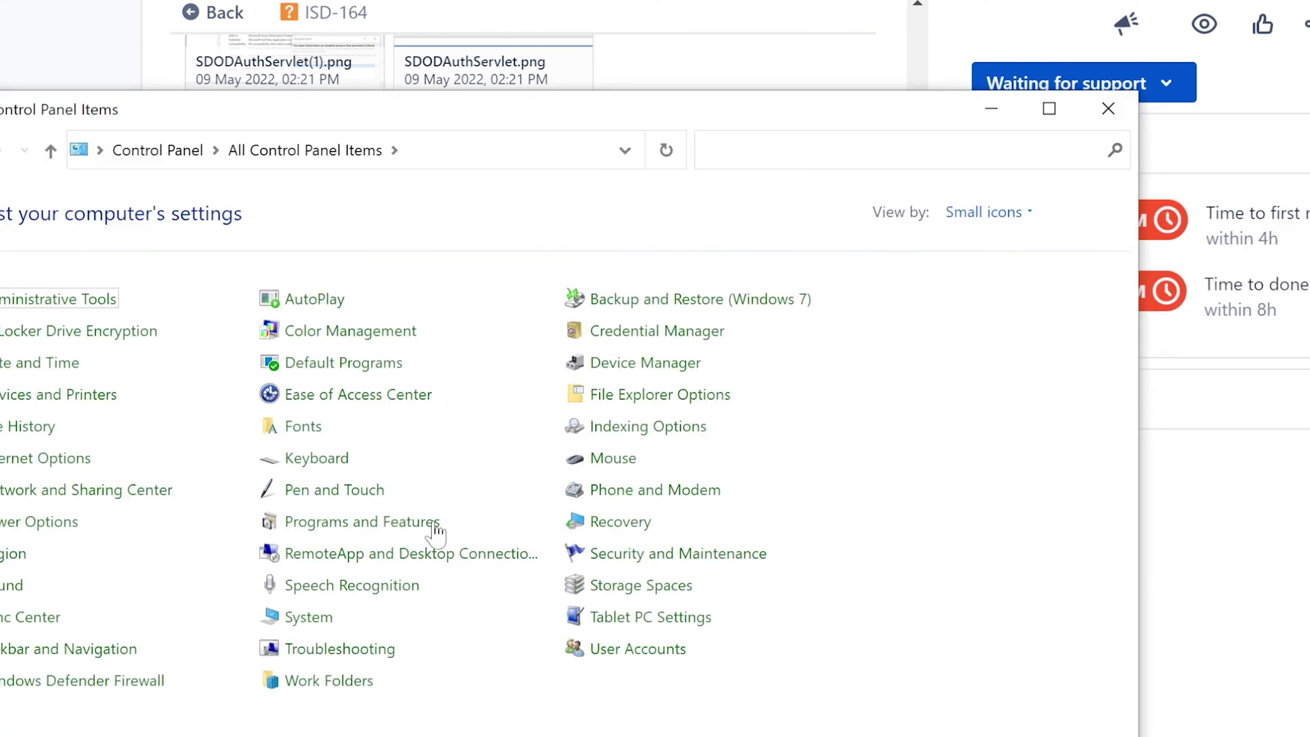
left_click_drag(613, 122, 697, 127)
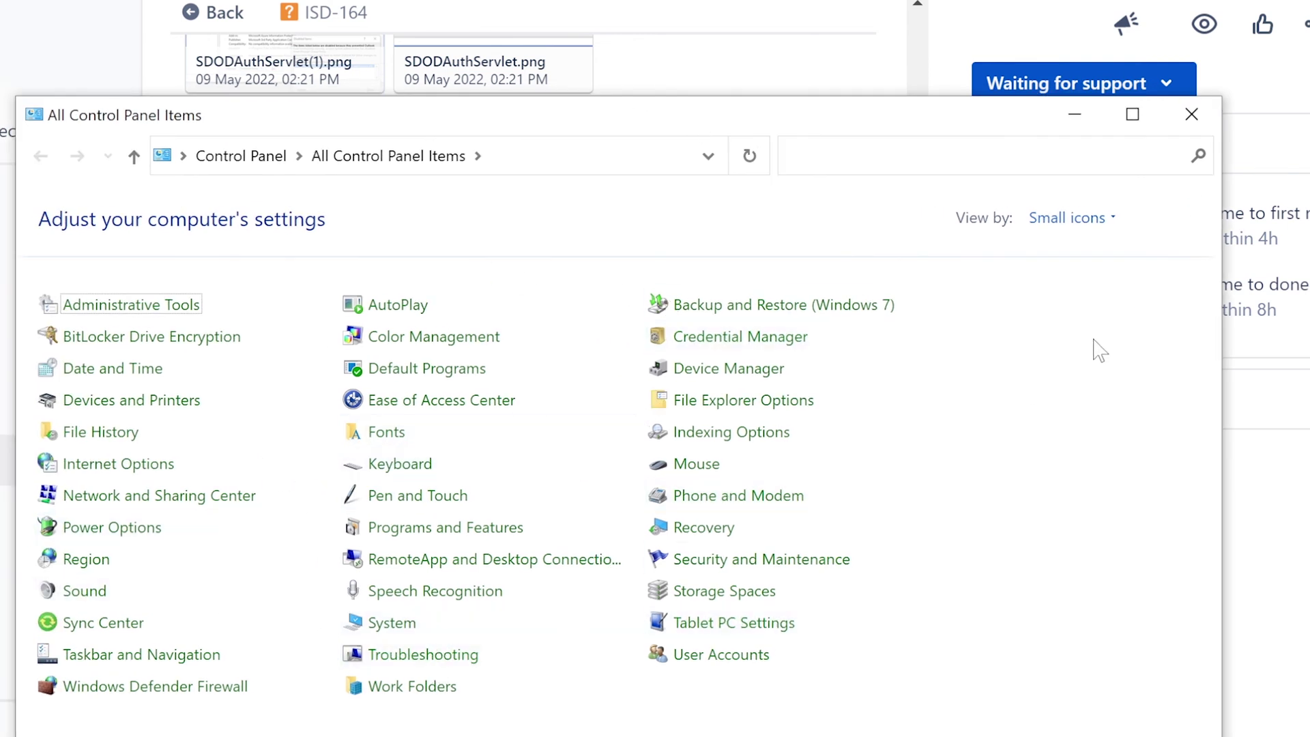
left_click(1205, 123)
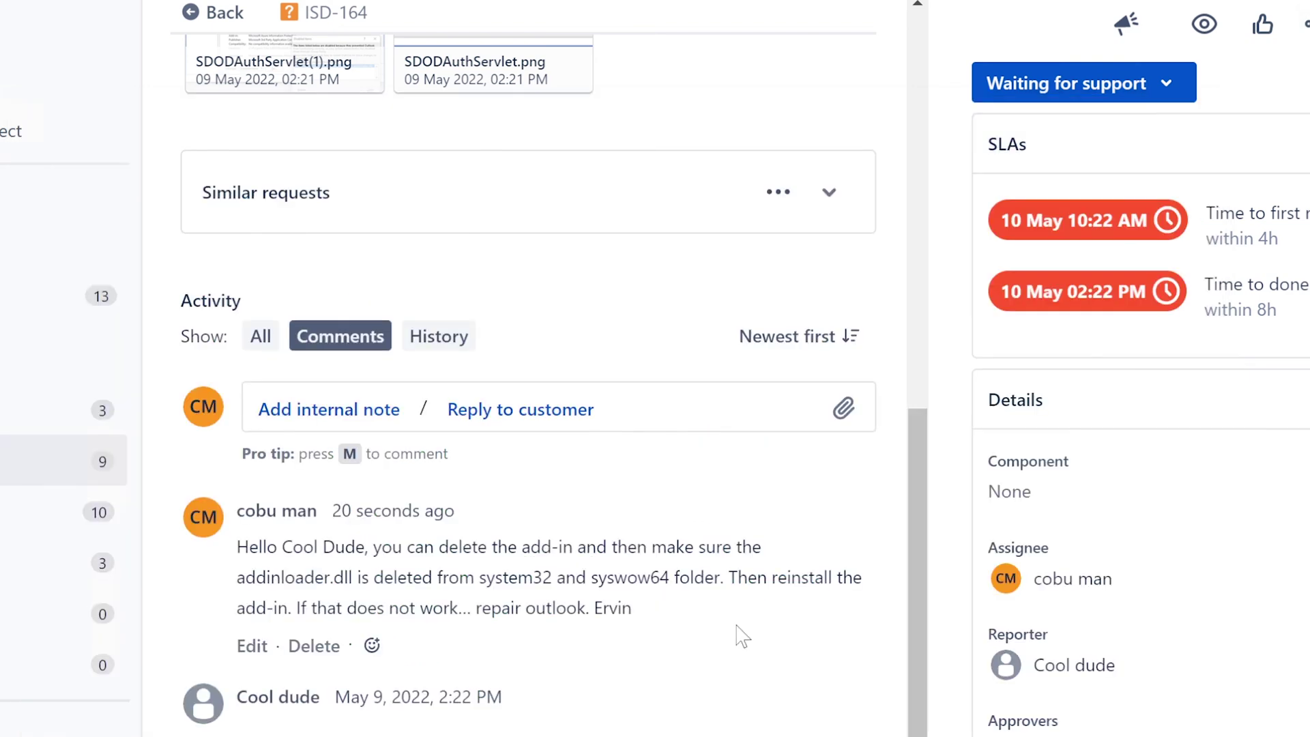
Transition the Outlook add-in ticket to Complete and return to the Unassigned issues queue
left_click(1054, 99)
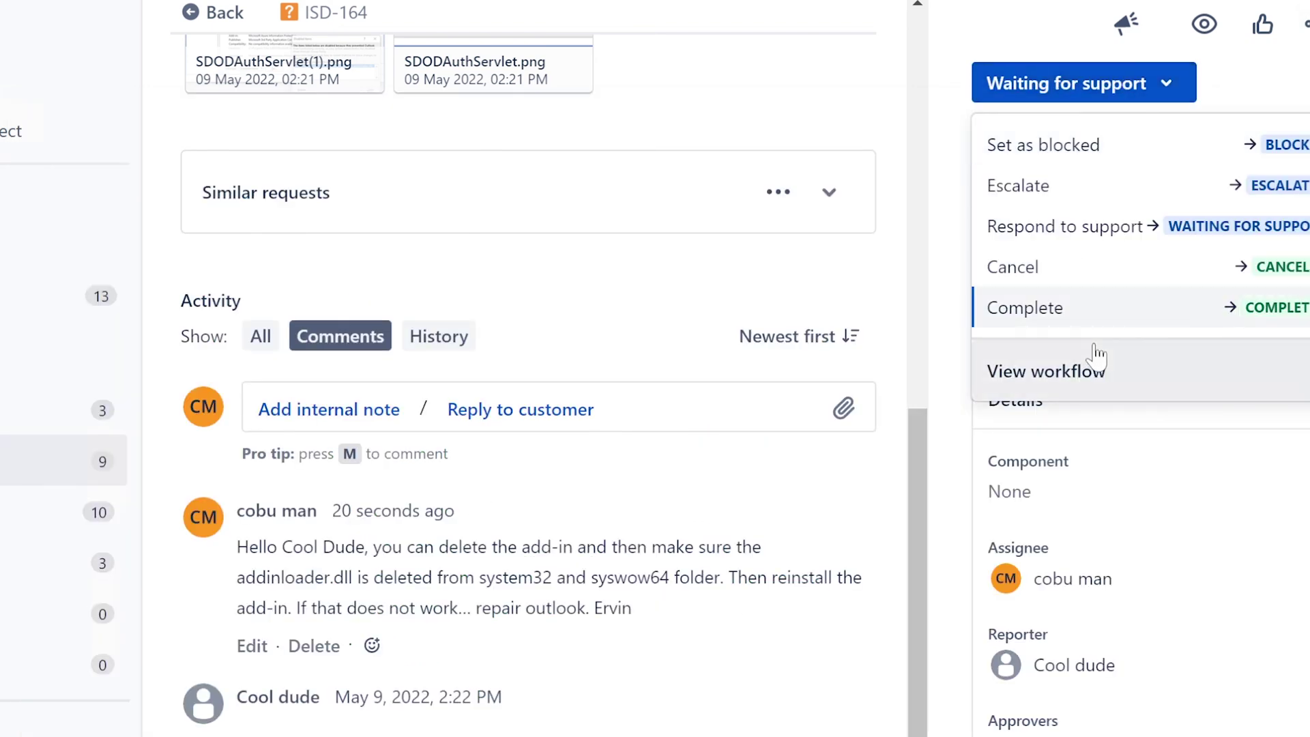
left_click(1097, 312)
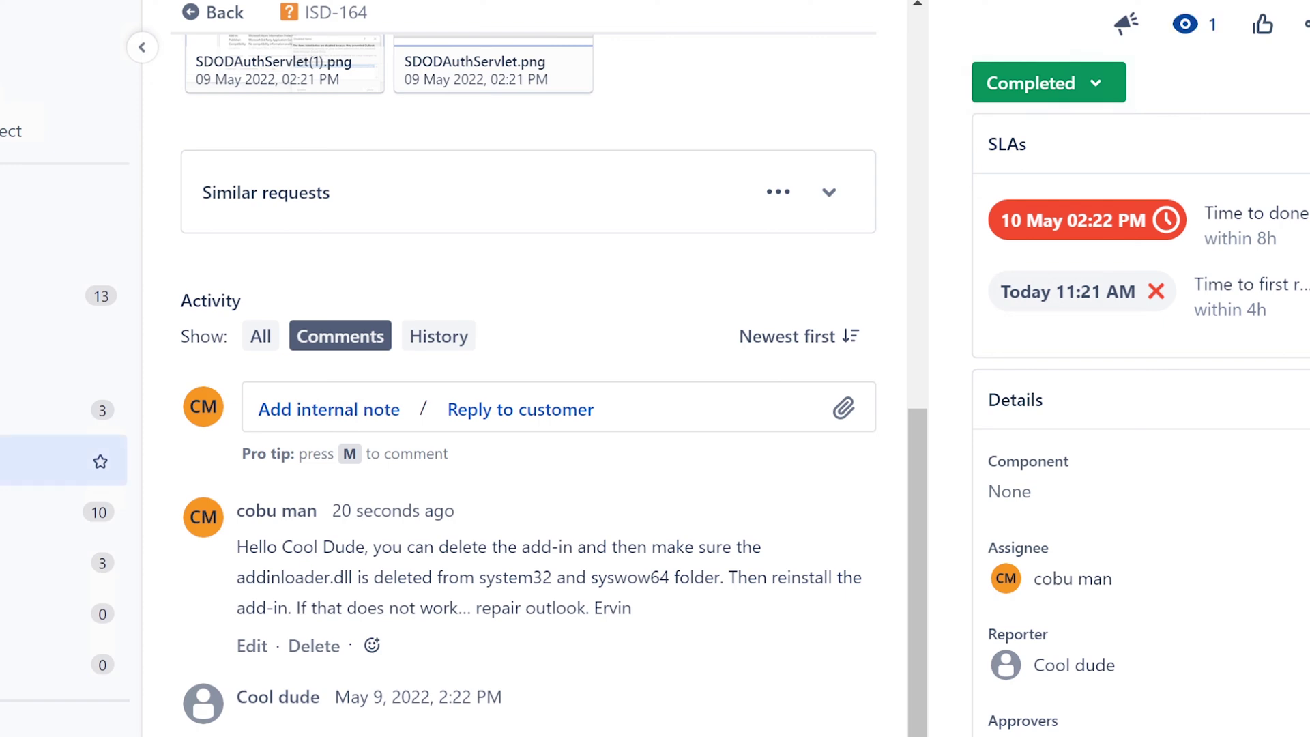
left_click(55, 461)
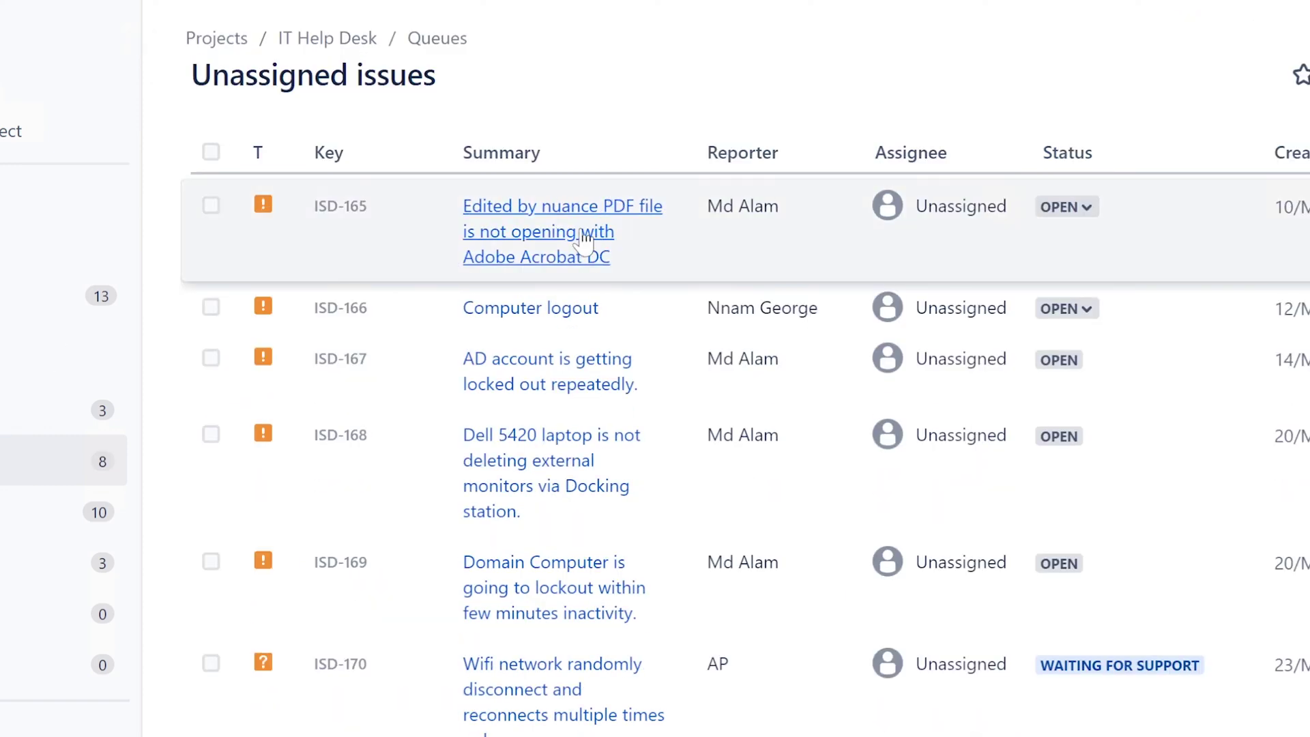